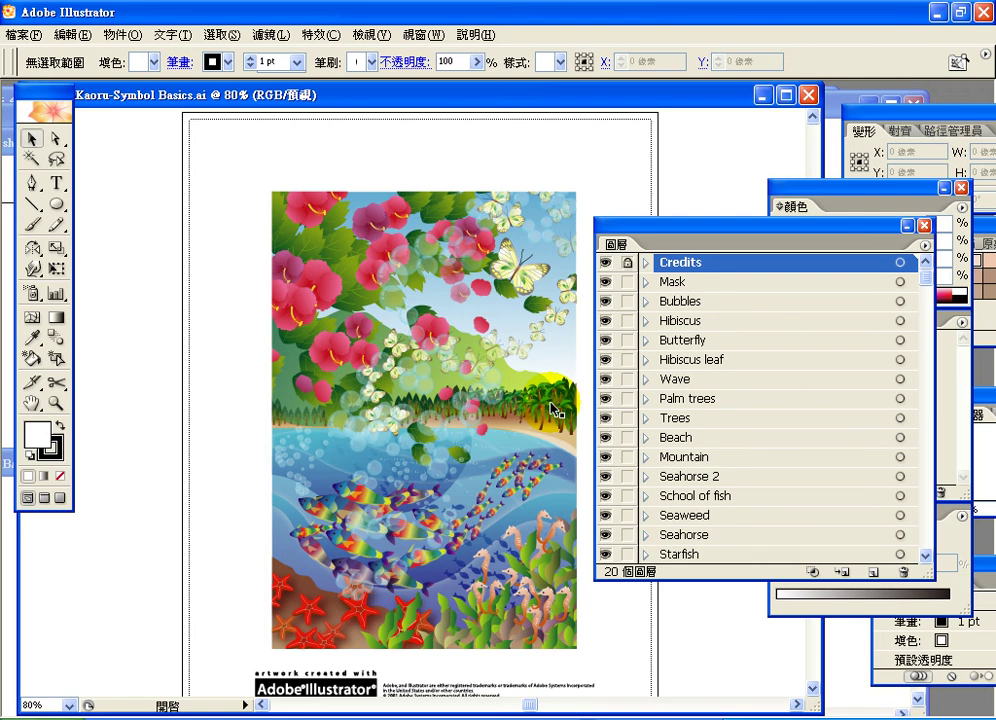
- Move the Layers panel off the artwork and display the Symbols of Kaoru-Symbol Basics.ai
{"action": "left_click_drag", "start_coordinate": [705, 227], "coordinate": [695, 300]}
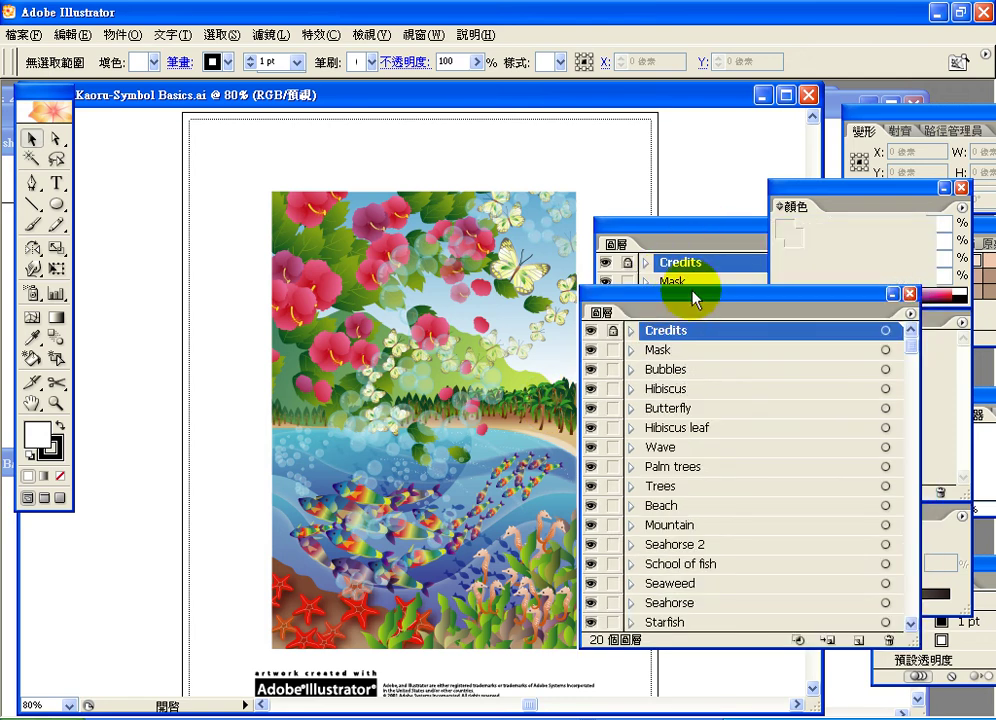
{"action": "left_click_drag", "start_coordinate": [756, 291], "coordinate": [790, 437]}
{"action": "left_click", "coordinate": [867, 328]}
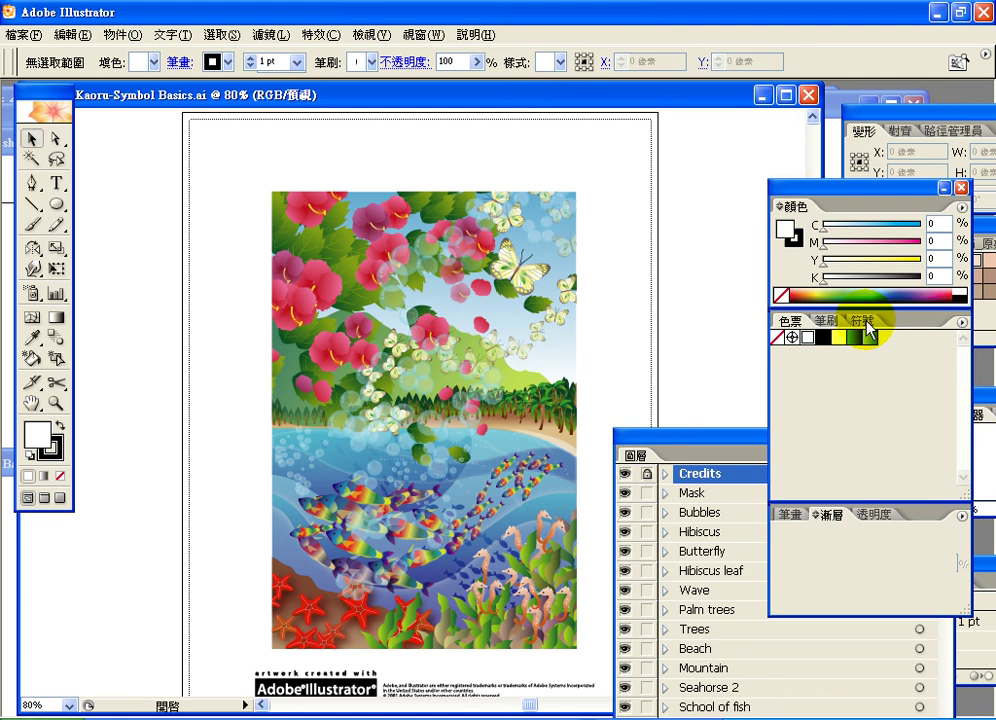
{"action": "left_click", "coordinate": [867, 328]}
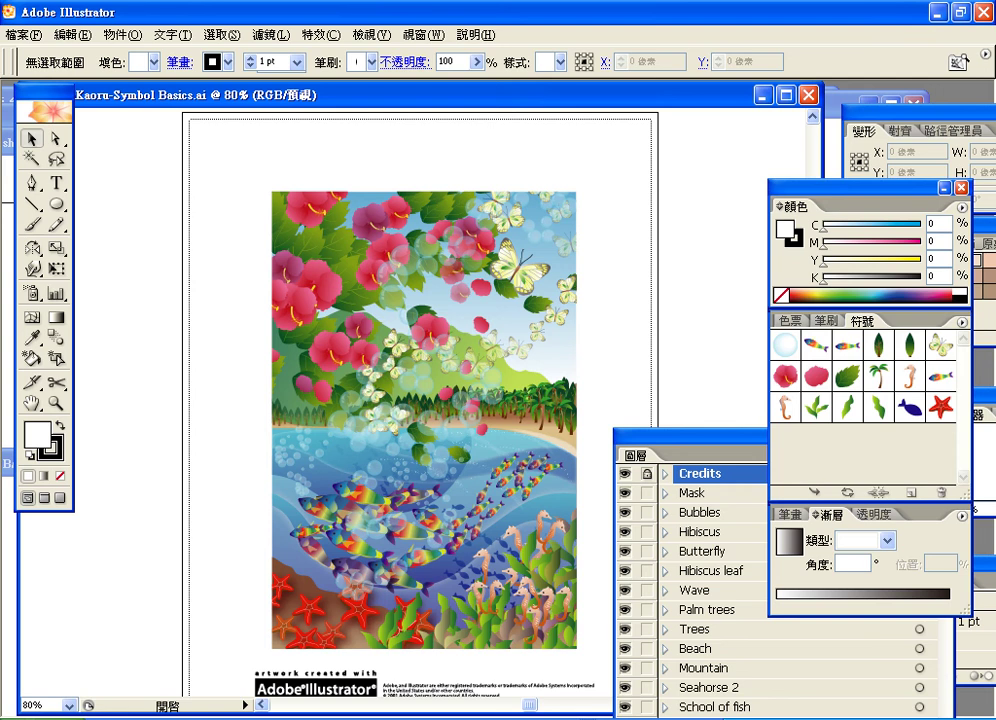
- Switch to Adobe Bridge and open the practice file 符號噴灑器 and its finished example 符號噴灑器完成檔 in Illustrator
{"action": "left_click", "coordinate": [366, 718]}
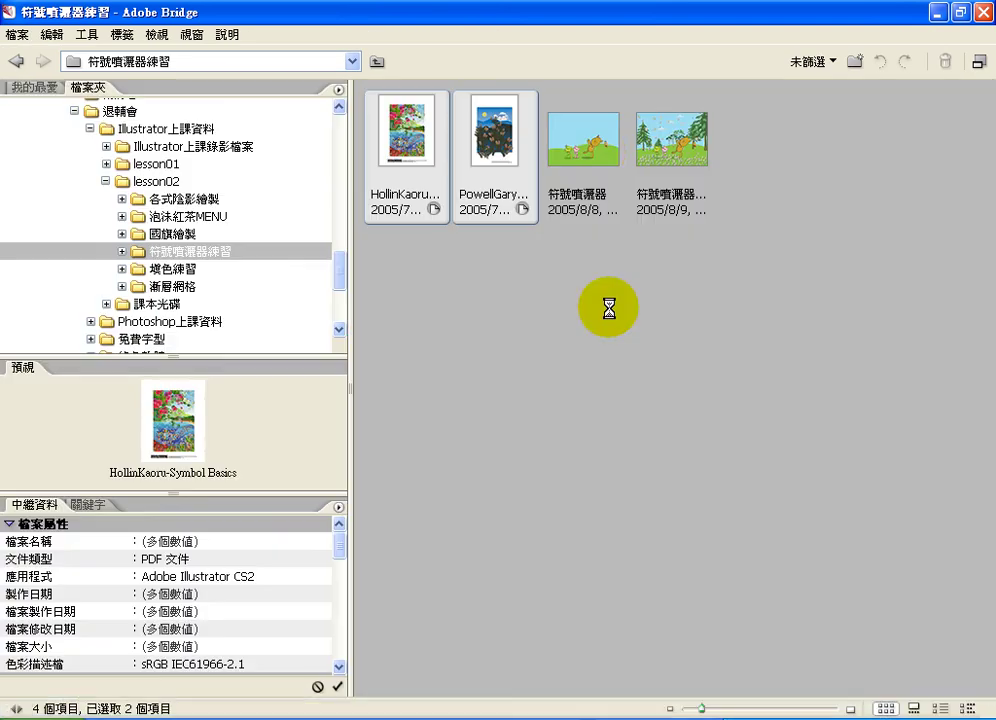
{"action": "left_click", "coordinate": [597, 158]}
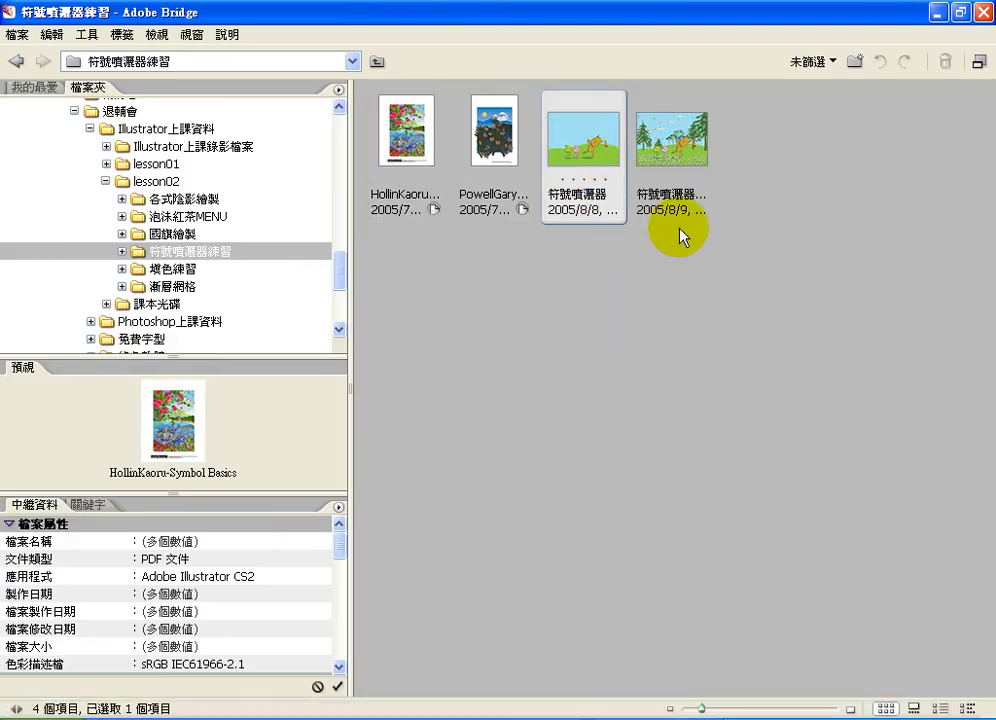
{"action": "double_click", "coordinate": [601, 136]}
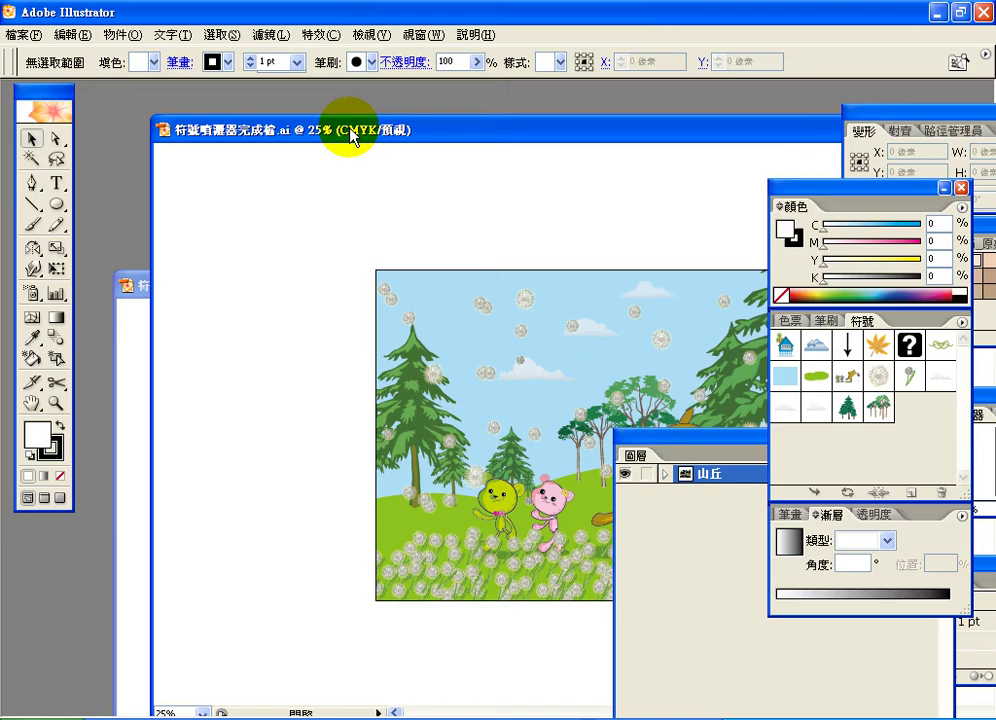
- View the full artwork of the finished example, move its window aside and bring 符號噴灑器.ai to the front
{"action": "left_click_drag", "start_coordinate": [344, 129], "coordinate": [202, 117]}
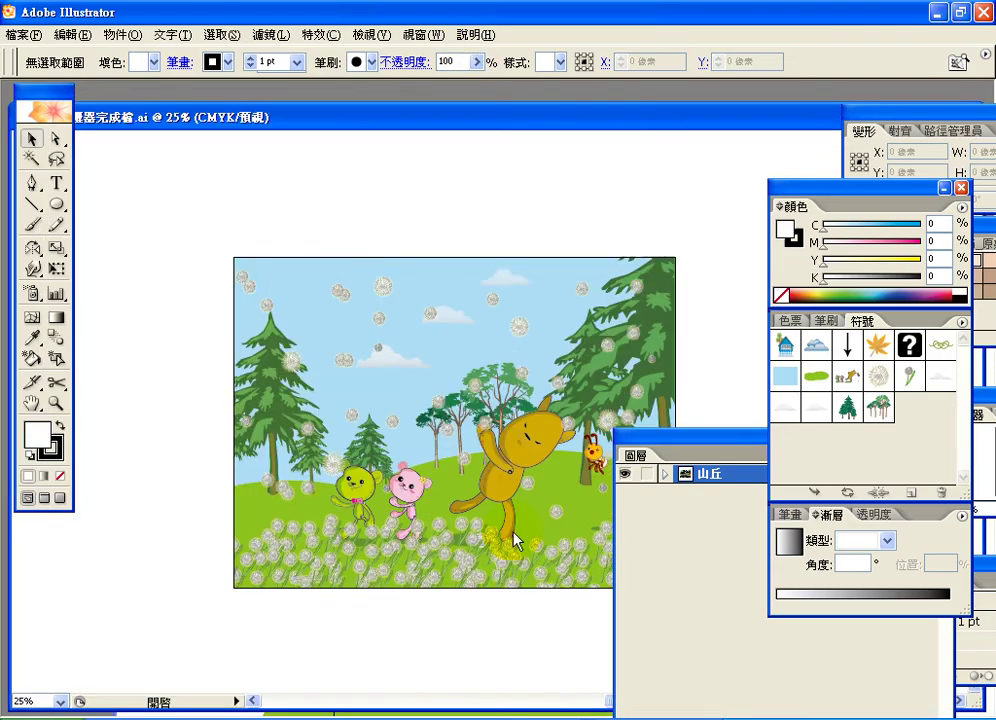
{"action": "left_click_drag", "start_coordinate": [682, 429], "coordinate": [805, 534]}
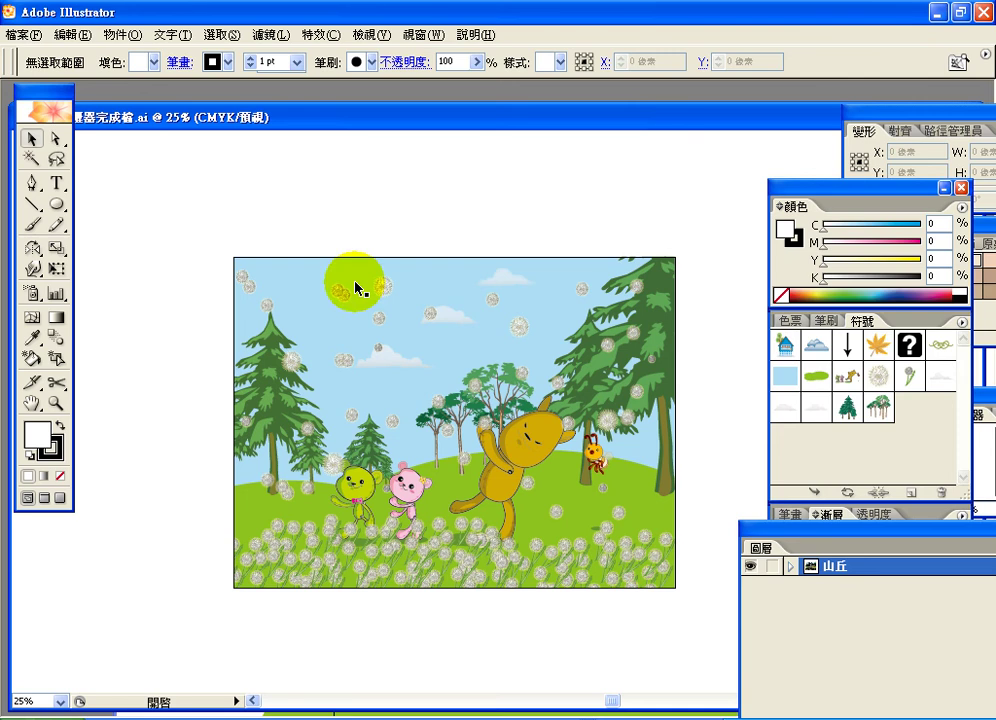
{"action": "left_click_drag", "start_coordinate": [356, 118], "coordinate": [642, 106]}
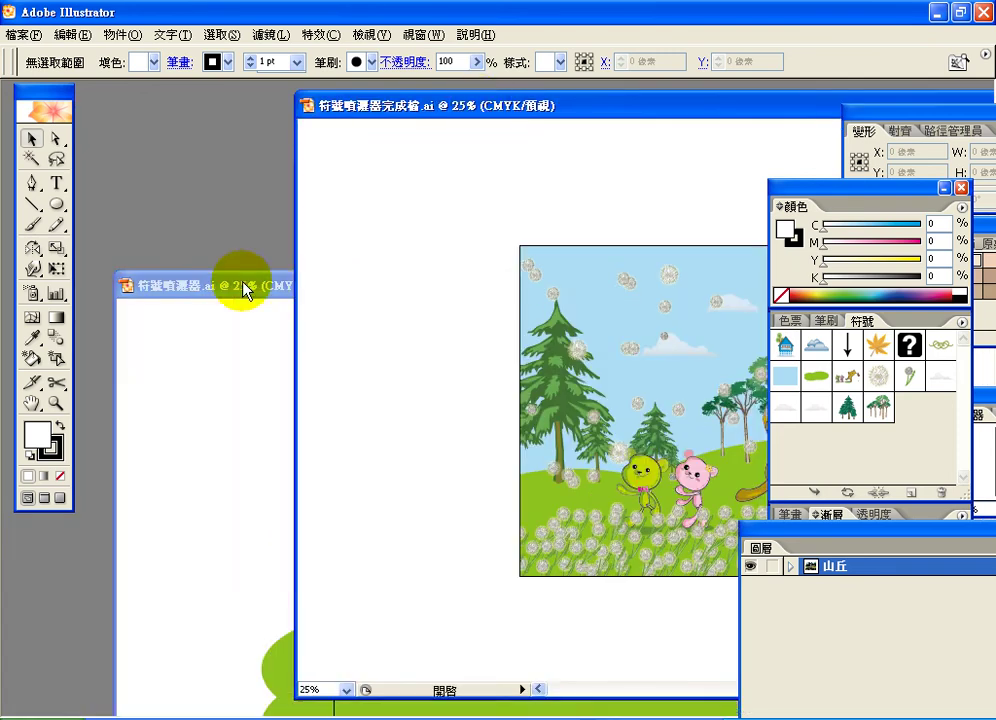
{"action": "left_click", "coordinate": [245, 290]}
{"action": "left_click_drag", "start_coordinate": [563, 291], "coordinate": [556, 269]}
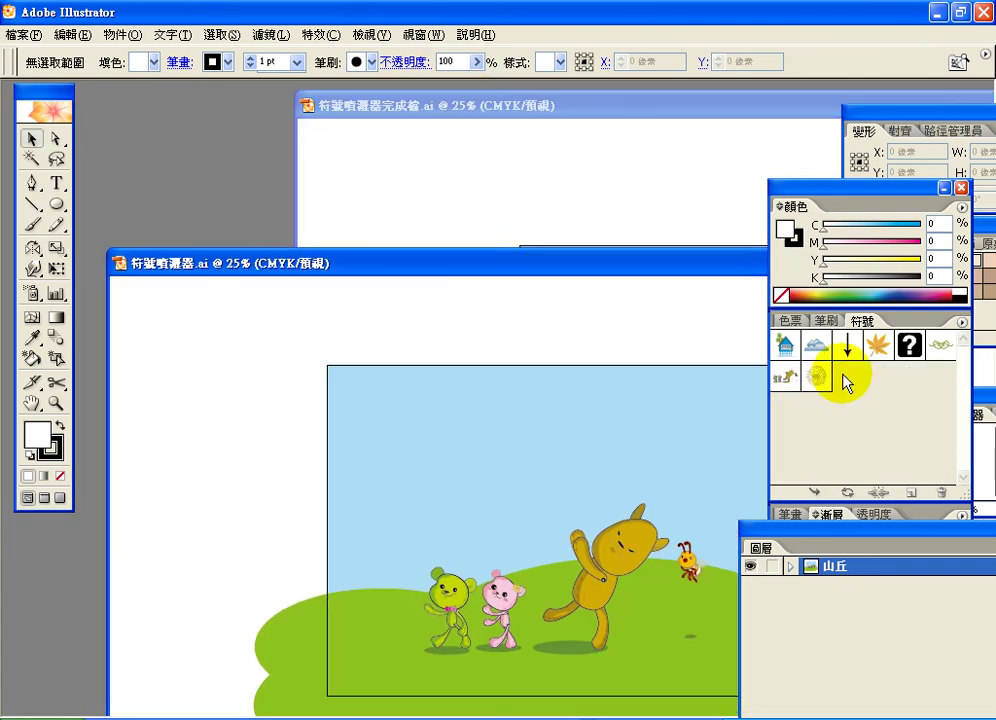
- Open the 花朵 (Flowers) symbol library and enlarge its panel so that all symbols are shown
{"action": "left_click", "coordinate": [962, 322]}
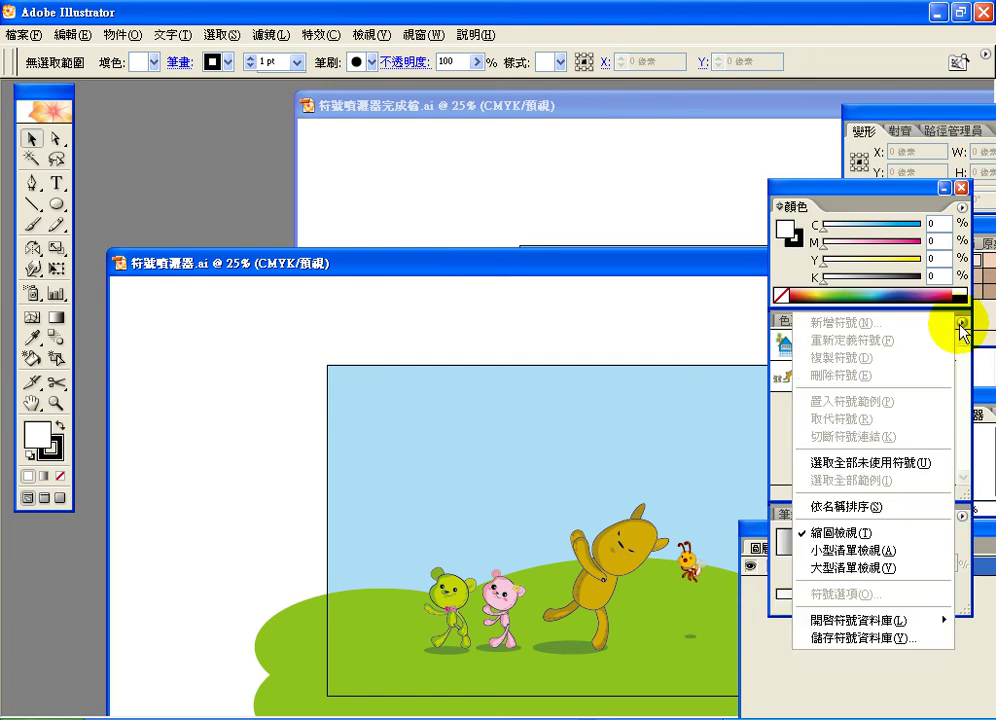
{"action": "mouse_move", "coordinate": [926, 622]}
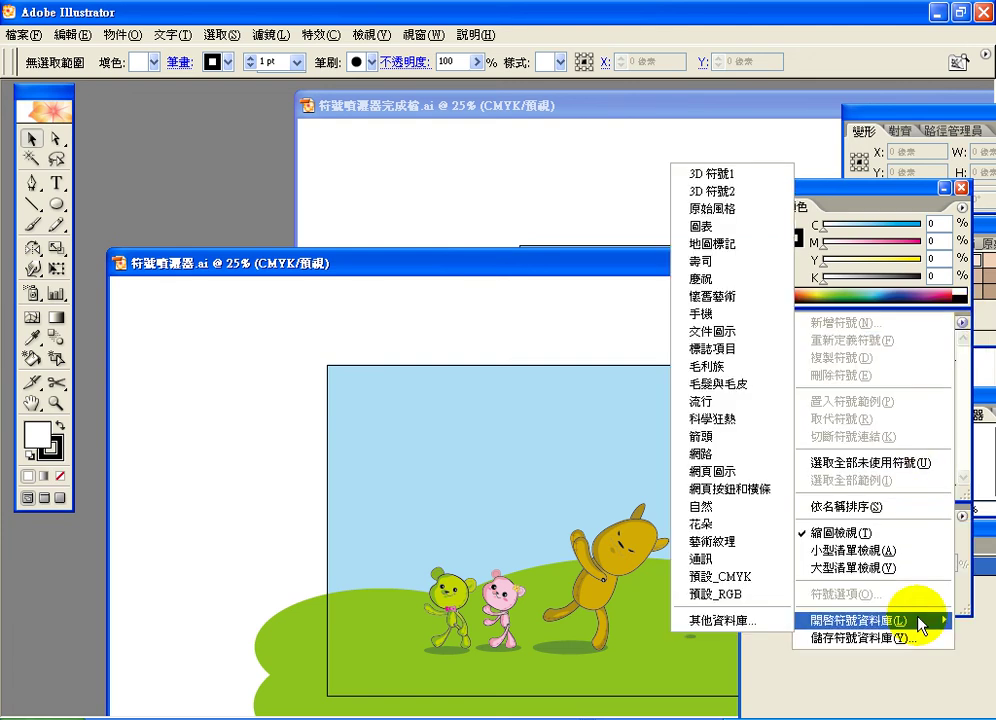
{"action": "left_click", "coordinate": [740, 524]}
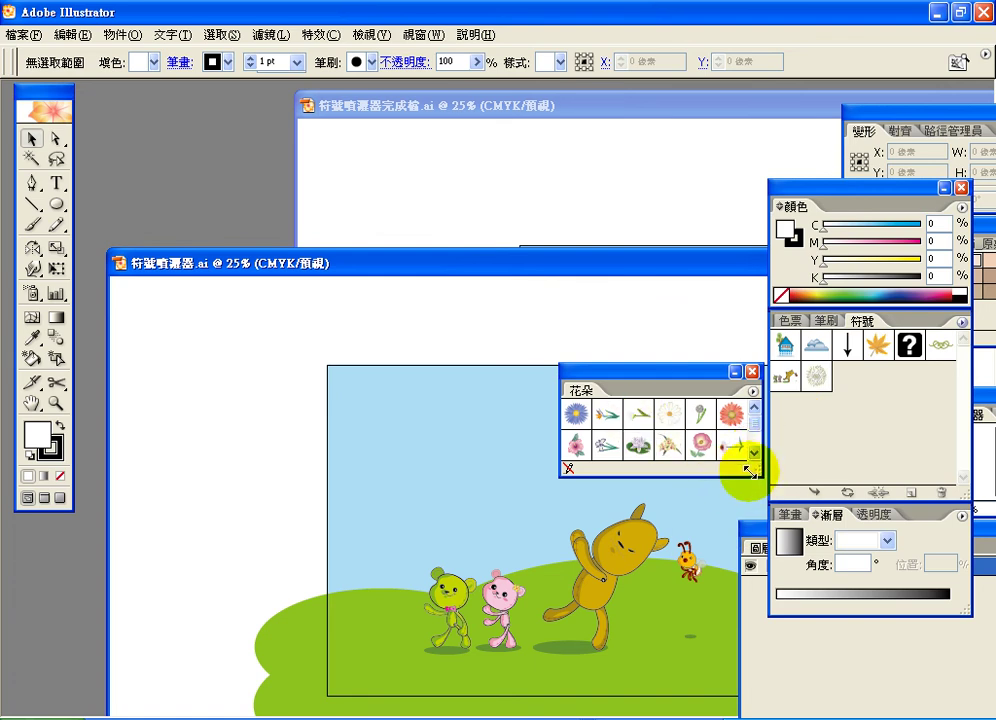
{"action": "left_click_drag", "start_coordinate": [776, 577], "coordinate": [769, 579]}
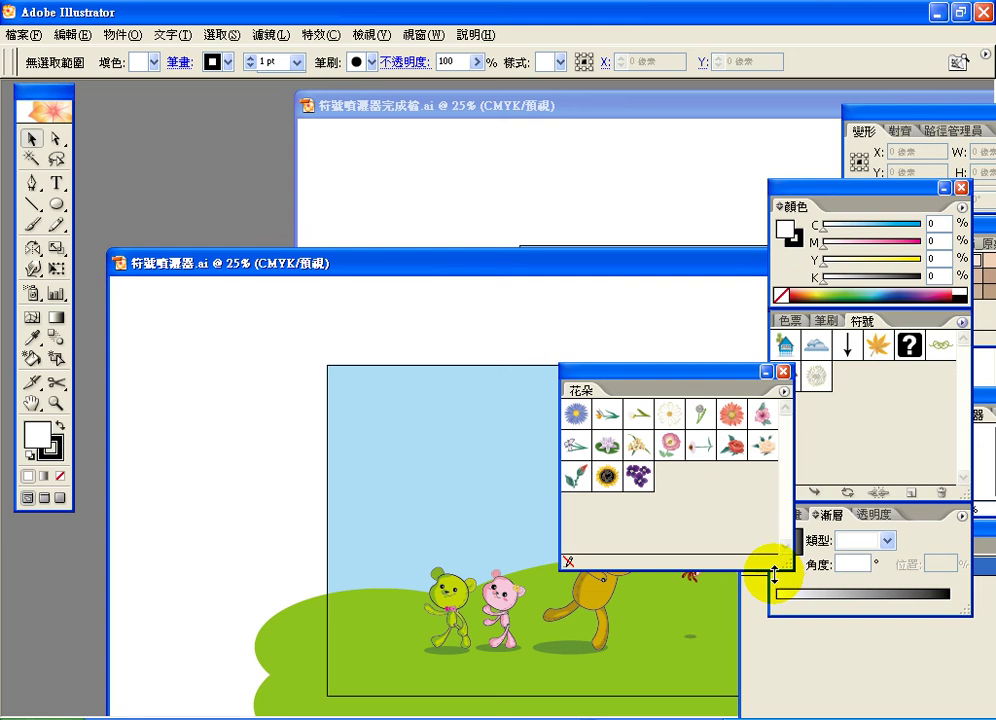
- Add the 蒲公英 (dandelion) symbol to the document's symbols and place two instances of it on the grass beside the green bear
{"action": "left_click", "coordinate": [701, 414]}
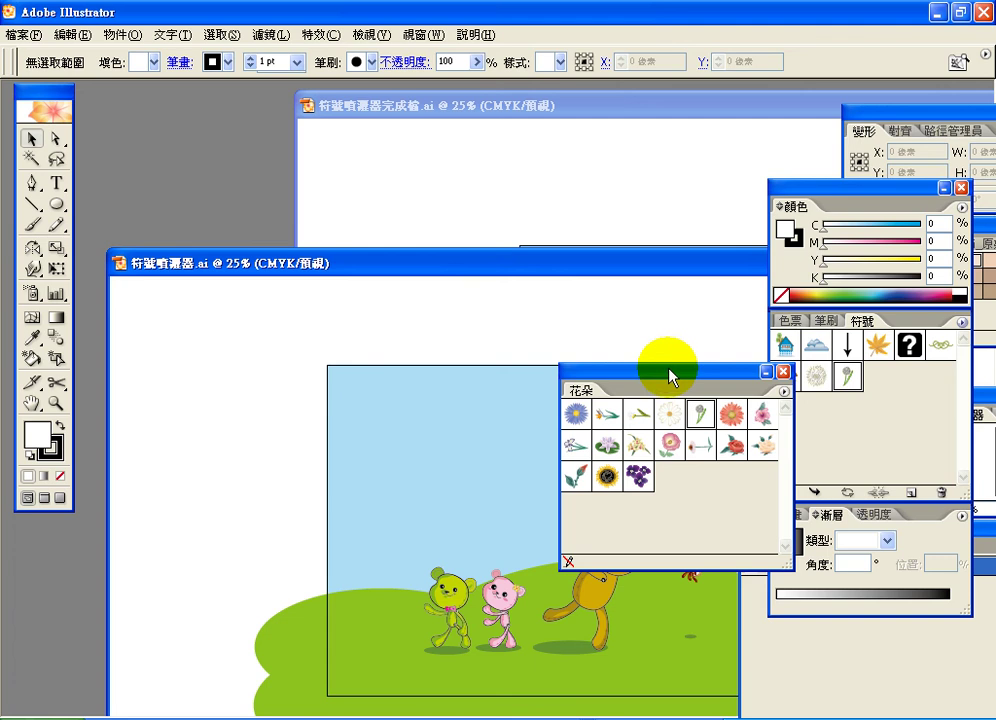
{"action": "left_click_drag", "start_coordinate": [666, 378], "coordinate": [707, 307]}
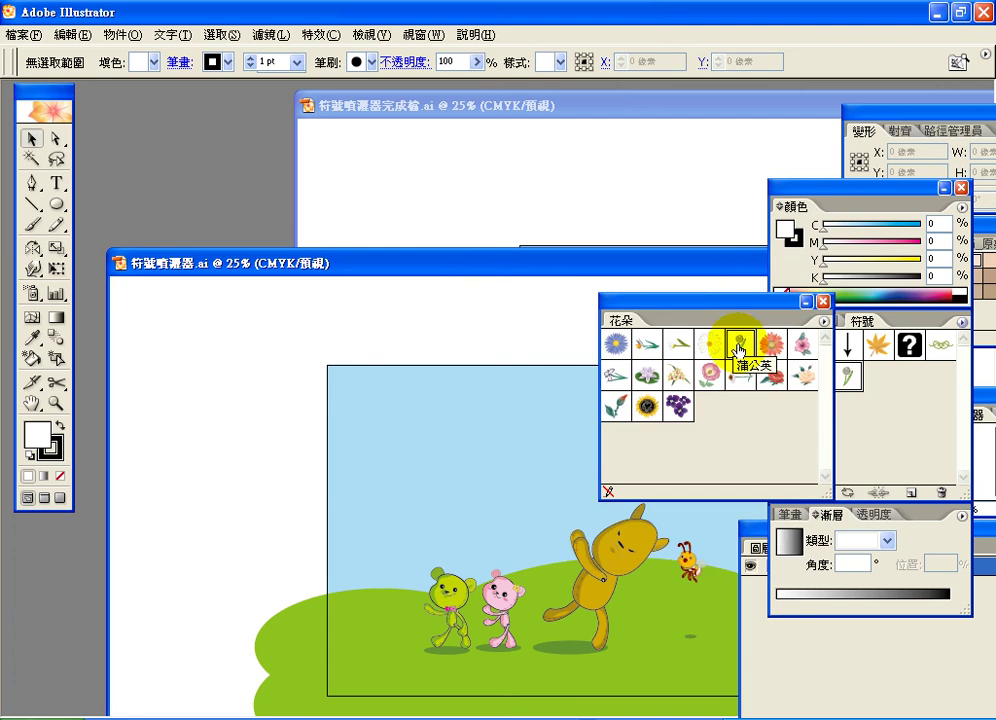
{"action": "left_click_drag", "start_coordinate": [740, 350], "coordinate": [374, 608]}
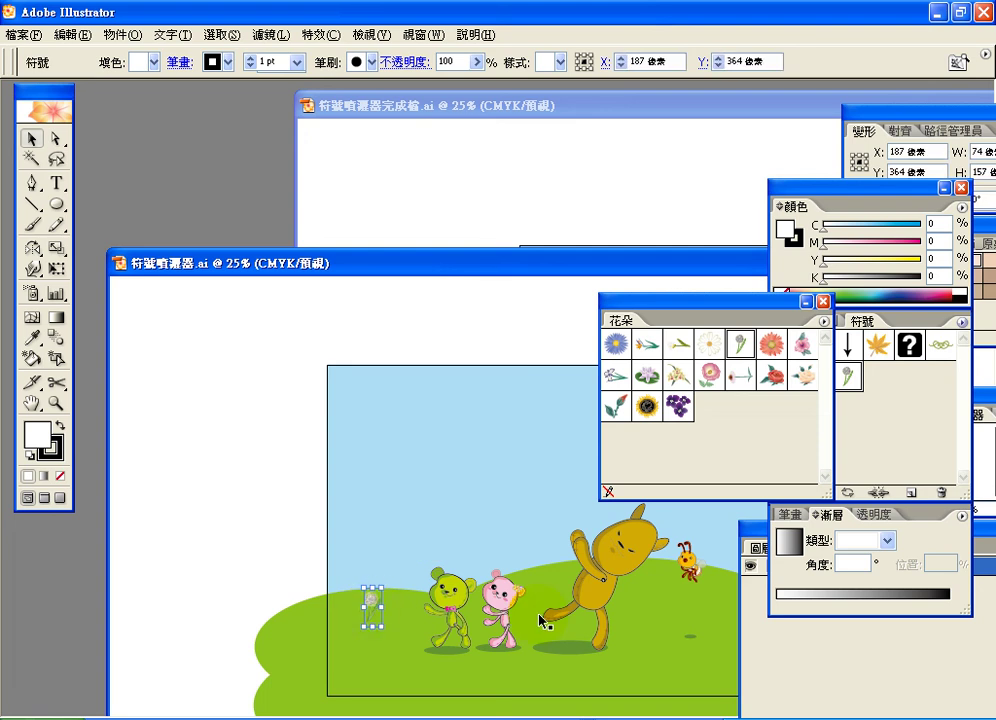
{"action": "left_click_drag", "start_coordinate": [740, 345], "coordinate": [376, 659]}
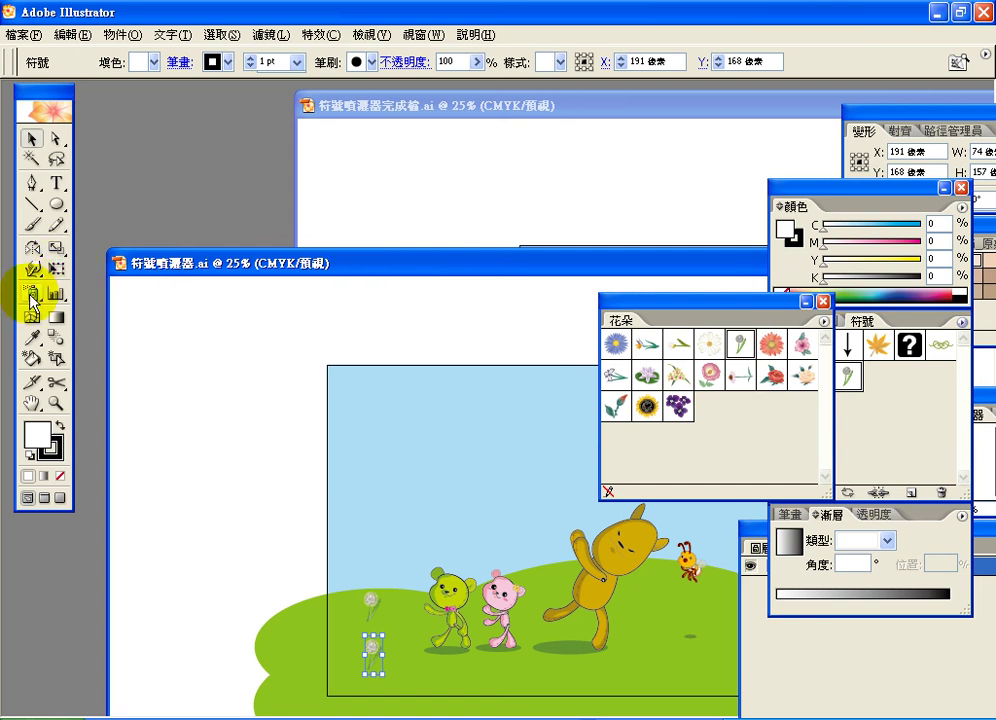
- Spray a set of dandelion symbols across the green hill with the Symbol Sprayer tool
{"action": "left_click", "coordinate": [33, 297]}
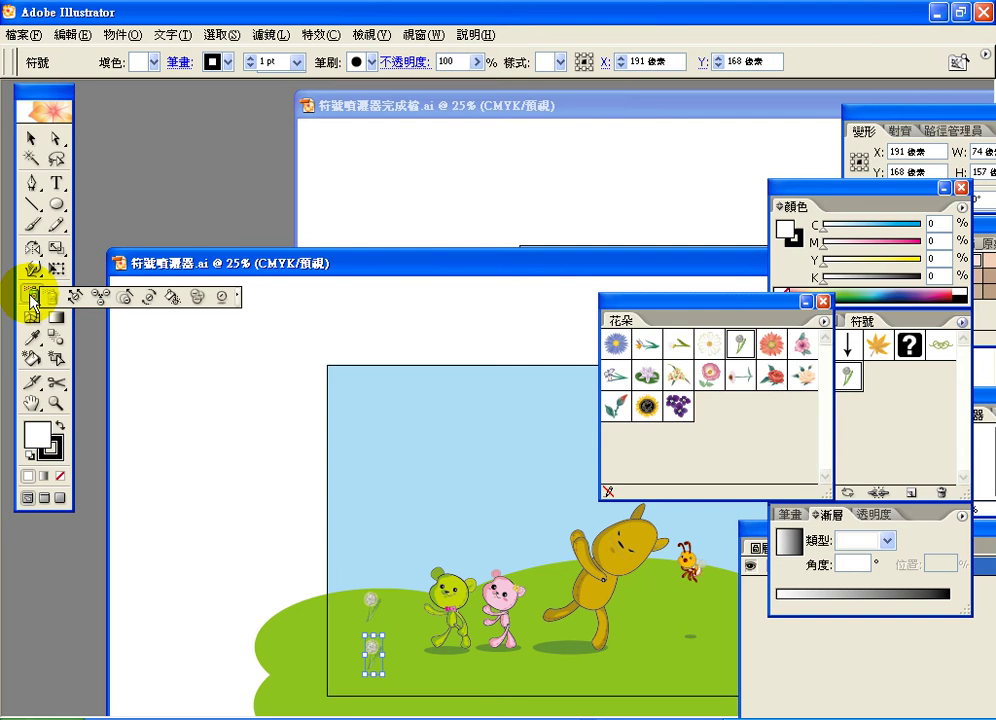
{"action": "mouse_move", "coordinate": [33, 297]}
{"action": "left_mouse_down"}
{"action": "mouse_move", "coordinate": [216, 305]}
{"action": "mouse_move", "coordinate": [55, 290]}
{"action": "mouse_move", "coordinate": [35, 303]}
{"action": "left_mouse_up"}
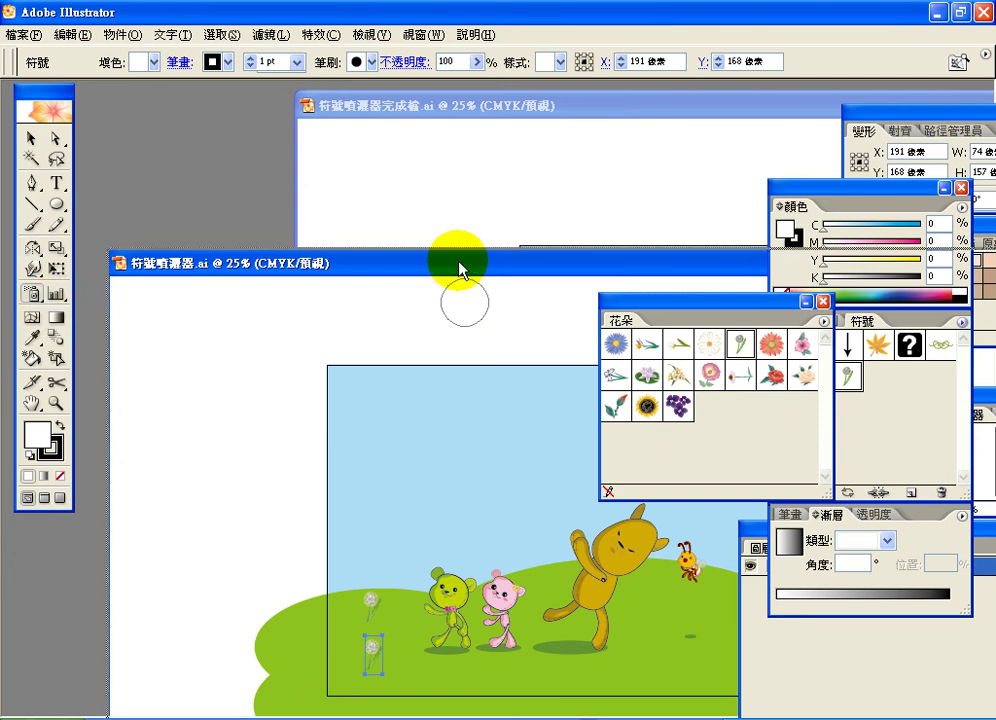
{"action": "left_click_drag", "start_coordinate": [460, 268], "coordinate": [448, 151]}
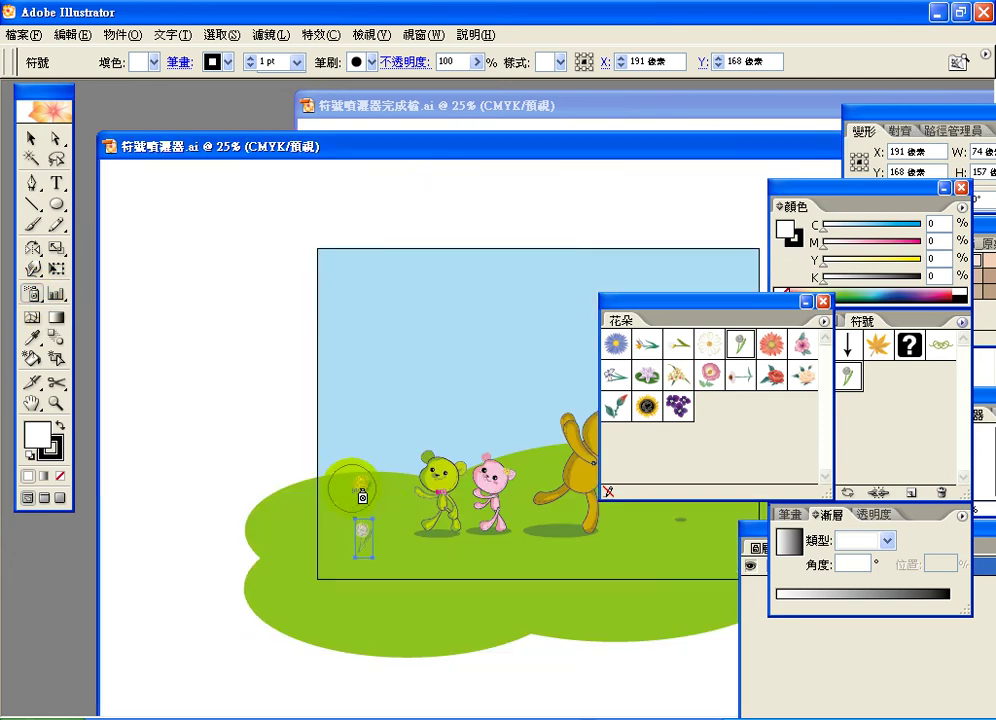
{"action": "mouse_move", "coordinate": [350, 493]}
{"action": "left_mouse_down"}
{"action": "mouse_move", "coordinate": [528, 543]}
{"action": "mouse_move", "coordinate": [738, 520]}
{"action": "mouse_move", "coordinate": [610, 572]}
{"action": "mouse_move", "coordinate": [434, 587]}
{"action": "left_mouse_up"}
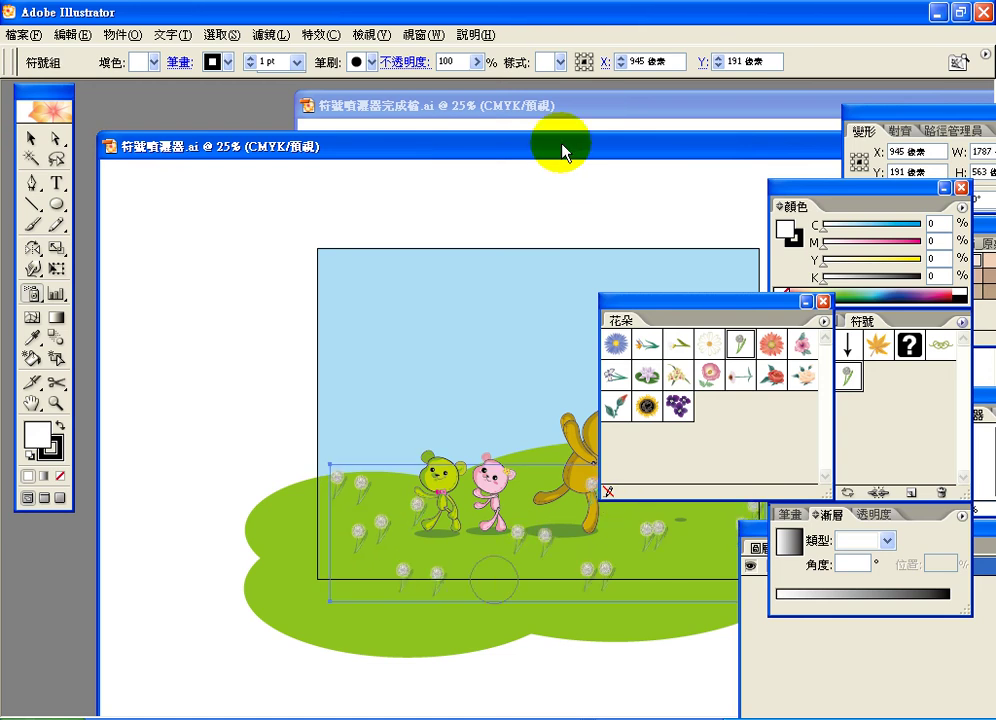
- Clear the view of the artwork and spray a few more dandelions on the grass around the pink bear and the large bear
{"action": "left_click_drag", "start_coordinate": [562, 145], "coordinate": [453, 132]}
{"action": "left_click_drag", "start_coordinate": [630, 303], "coordinate": [740, 302]}
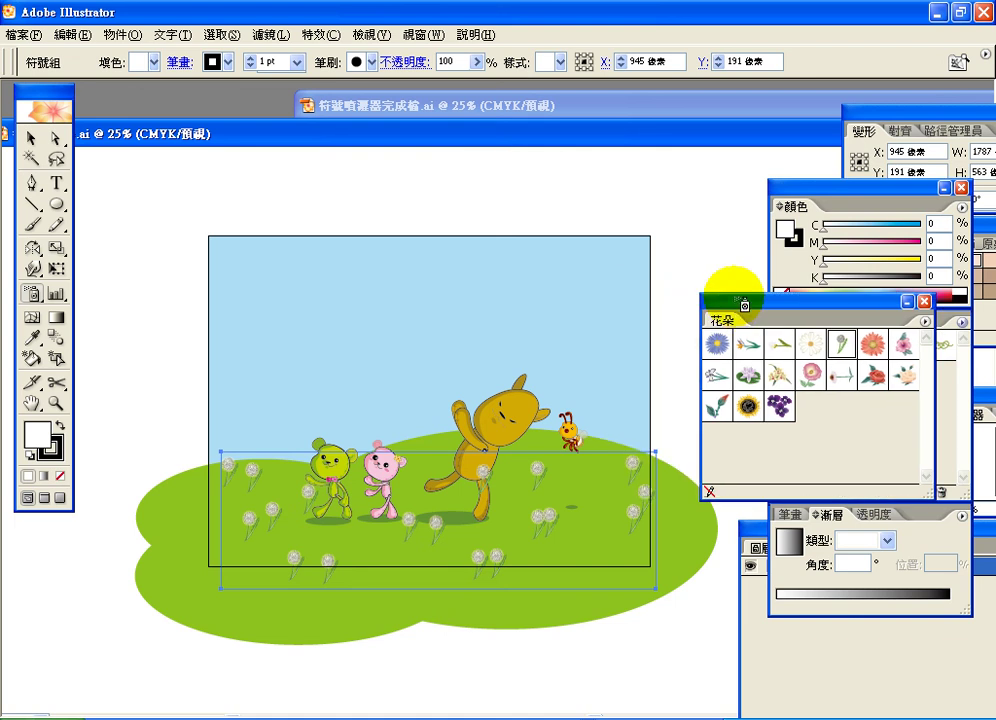
{"action": "left_click", "coordinate": [591, 542]}
{"action": "left_click", "coordinate": [477, 485]}
{"action": "left_click", "coordinate": [416, 472]}
{"action": "key", "text": "ctrl+z"}
{"action": "key", "text": "ctrl+z"}
{"action": "key", "text": "ctrl+shift+z"}
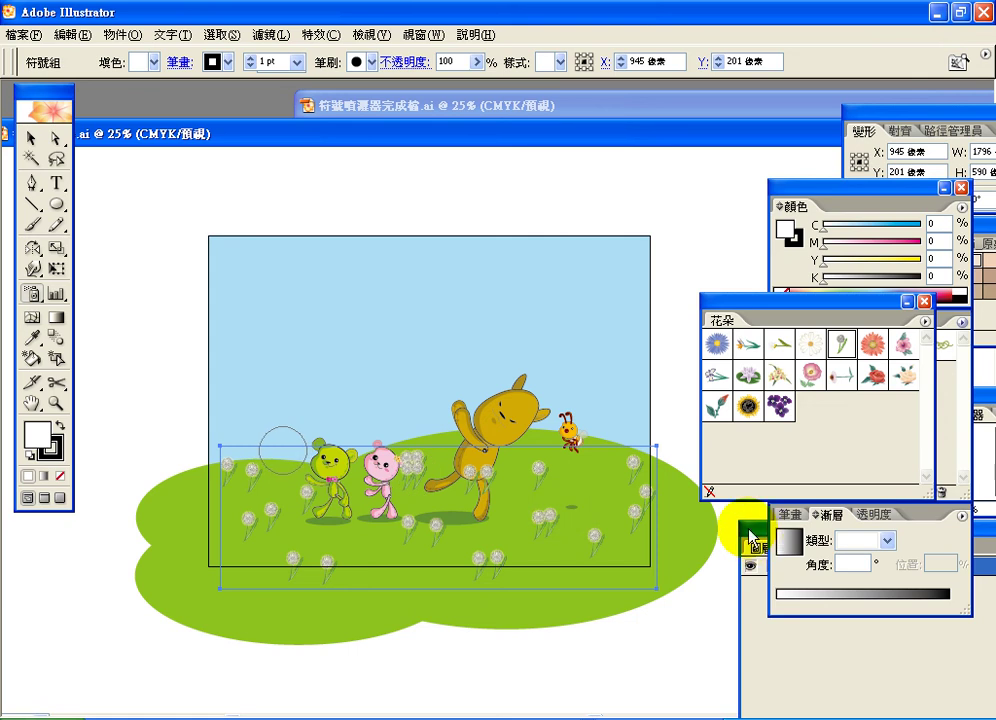
- Expand the 山丘 layer, compare its single 蒲公英 instance with the sprayed 符號組 (symbol set), and select the 符號組 entry
{"action": "left_click", "coordinate": [745, 529]}
{"action": "left_click_drag", "start_coordinate": [745, 529], "coordinate": [675, 288]}
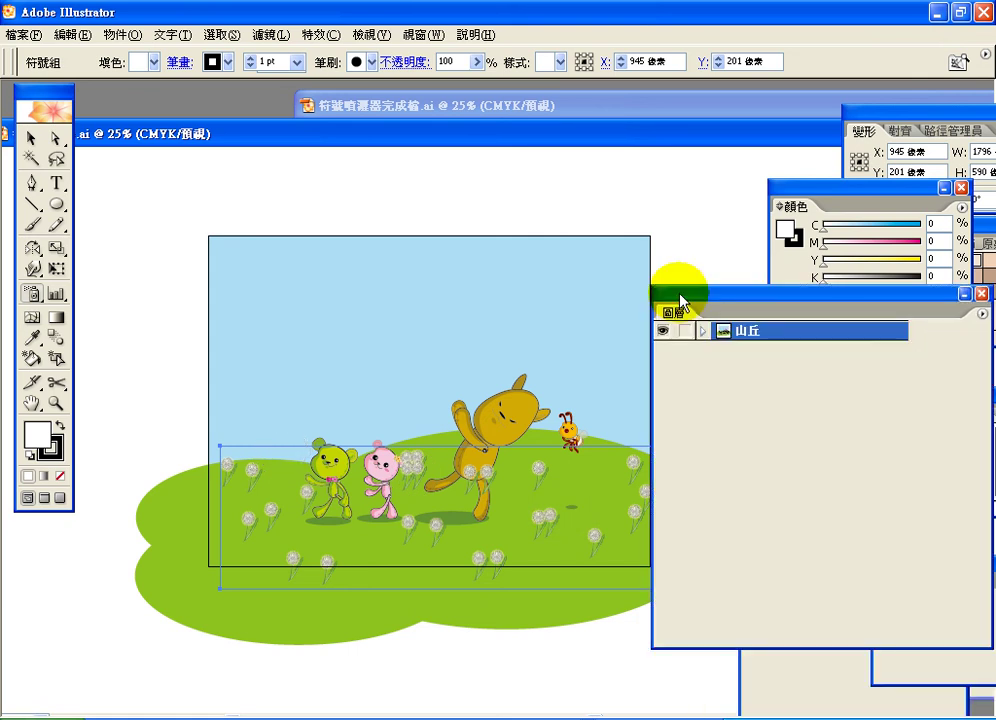
{"action": "left_click", "coordinate": [703, 331]}
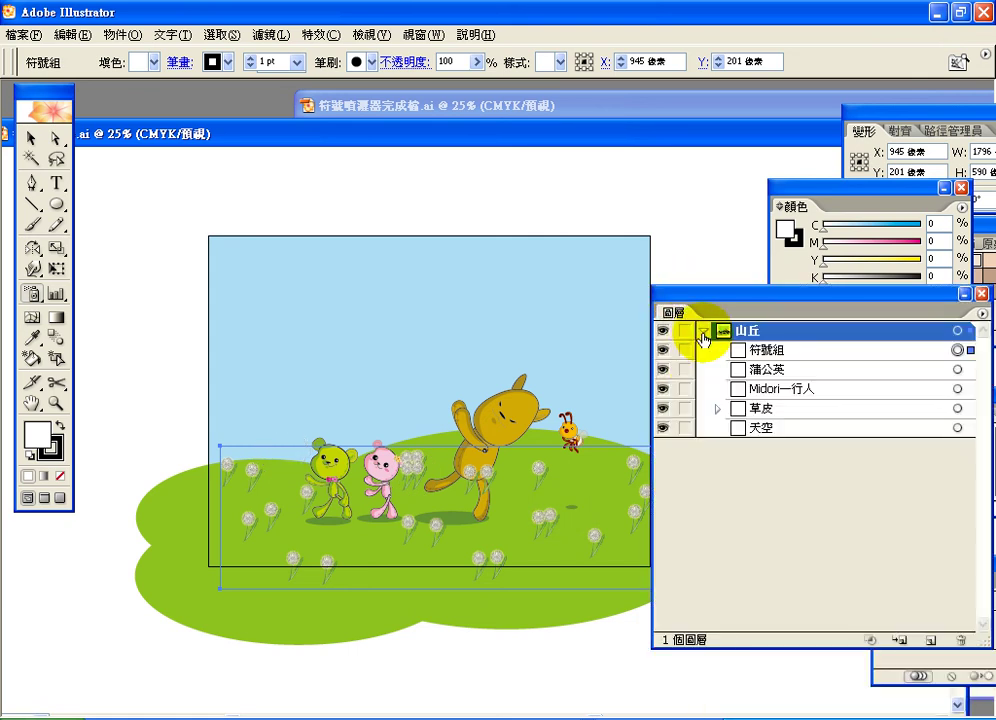
{"action": "left_click", "coordinate": [768, 372]}
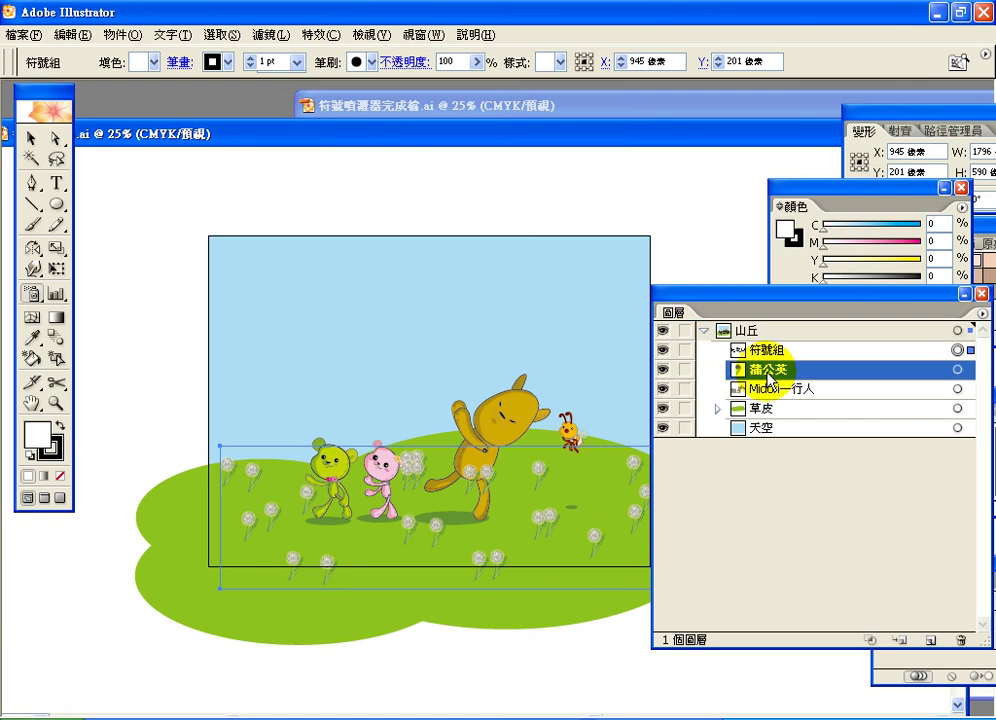
{"action": "left_click", "coordinate": [752, 352]}
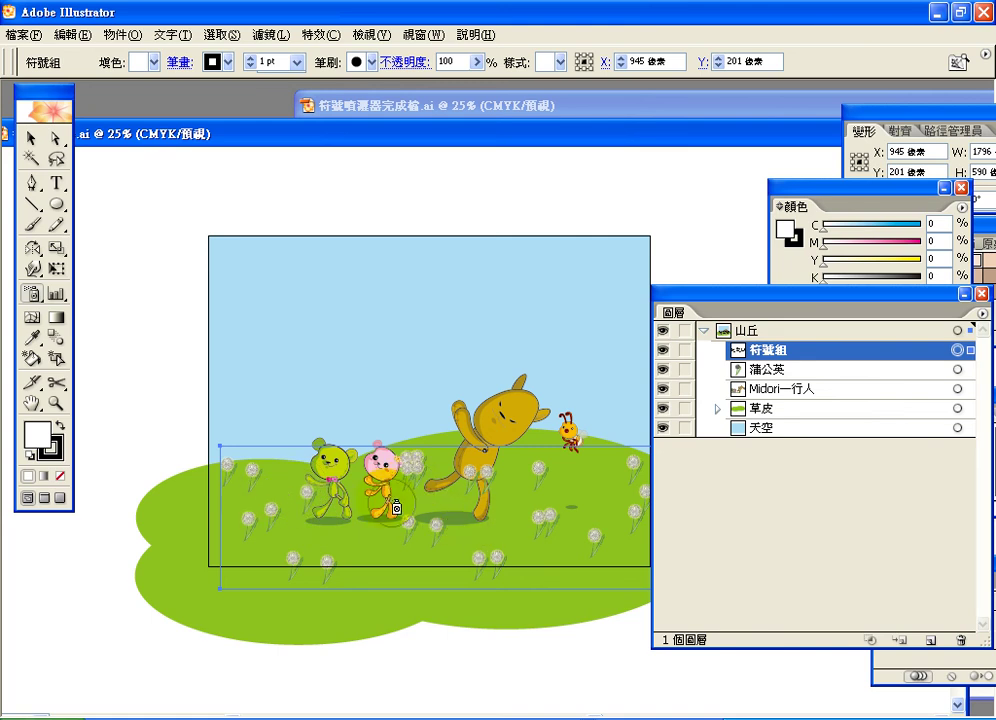
{"action": "left_click_drag", "start_coordinate": [400, 468], "coordinate": [451, 484]}
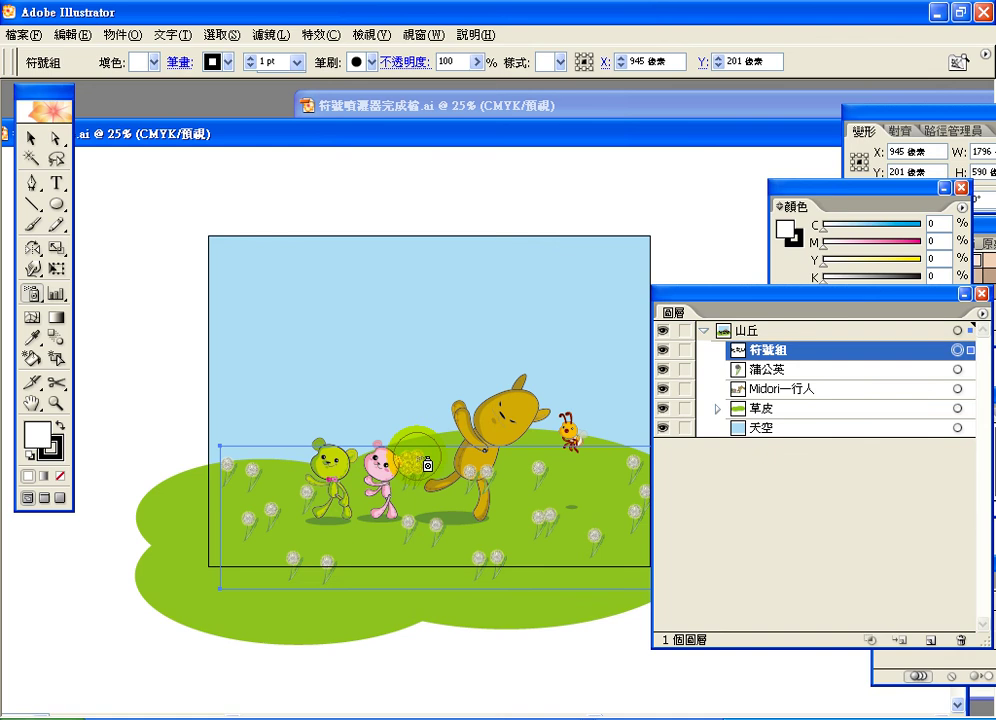
- Examine the symbols used in the finished example 符號噴灑器完成檔.ai against the 花朵 library, and return to 符號噴灑器.ai
{"action": "left_click_drag", "start_coordinate": [442, 142], "coordinate": [428, 280]}
{"action": "left_click", "coordinate": [598, 112]}
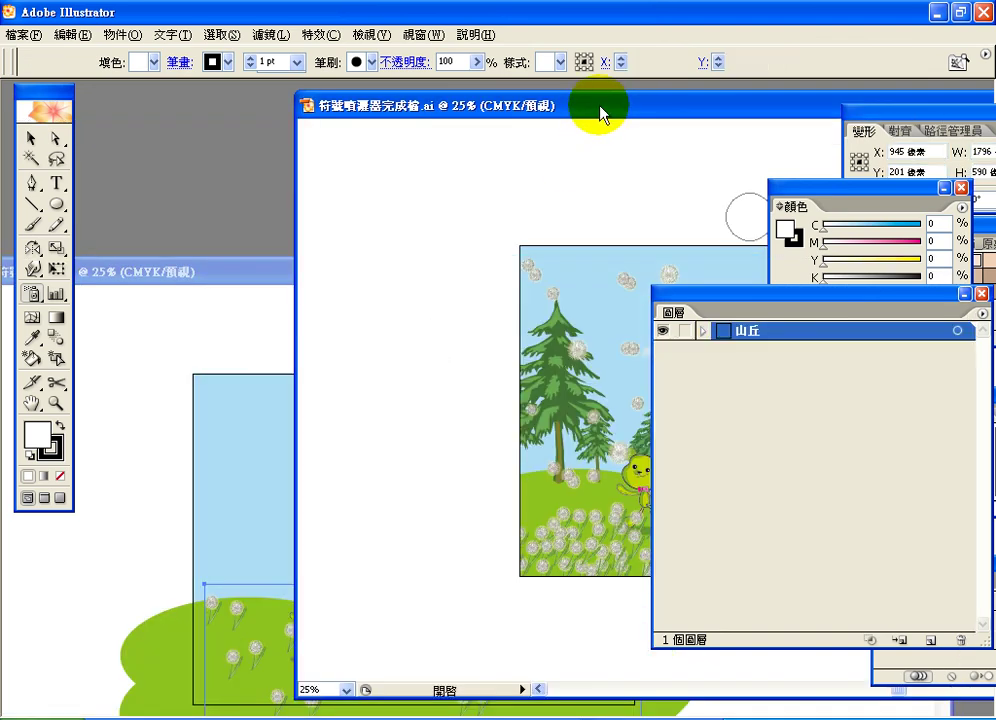
{"action": "left_click_drag", "start_coordinate": [459, 114], "coordinate": [266, 119]}
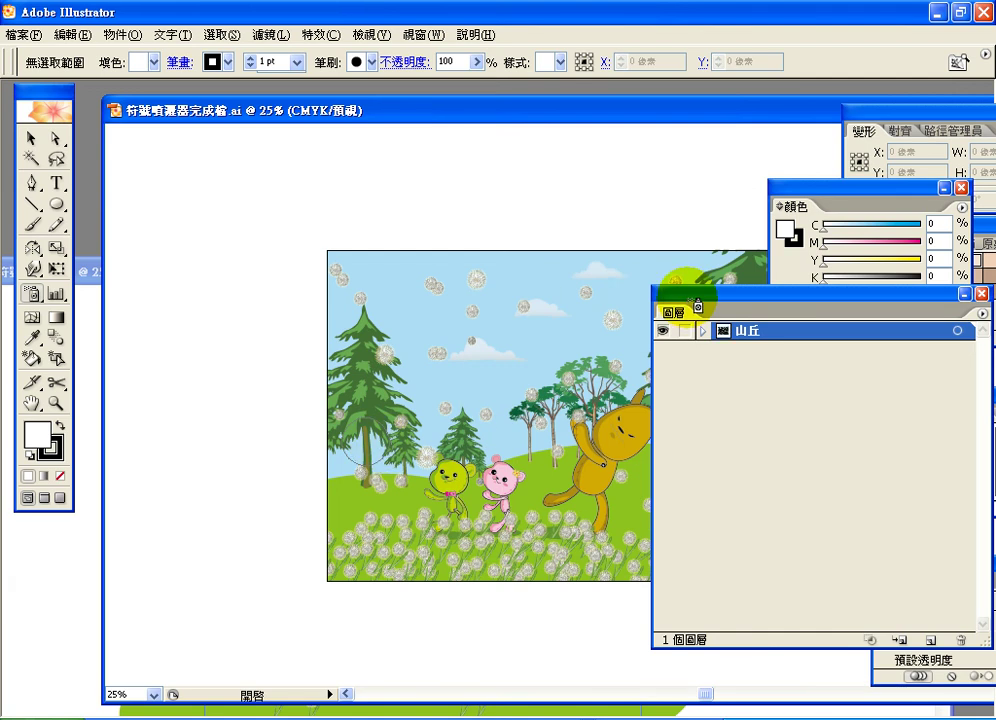
{"action": "left_click_drag", "start_coordinate": [696, 293], "coordinate": [853, 303]}
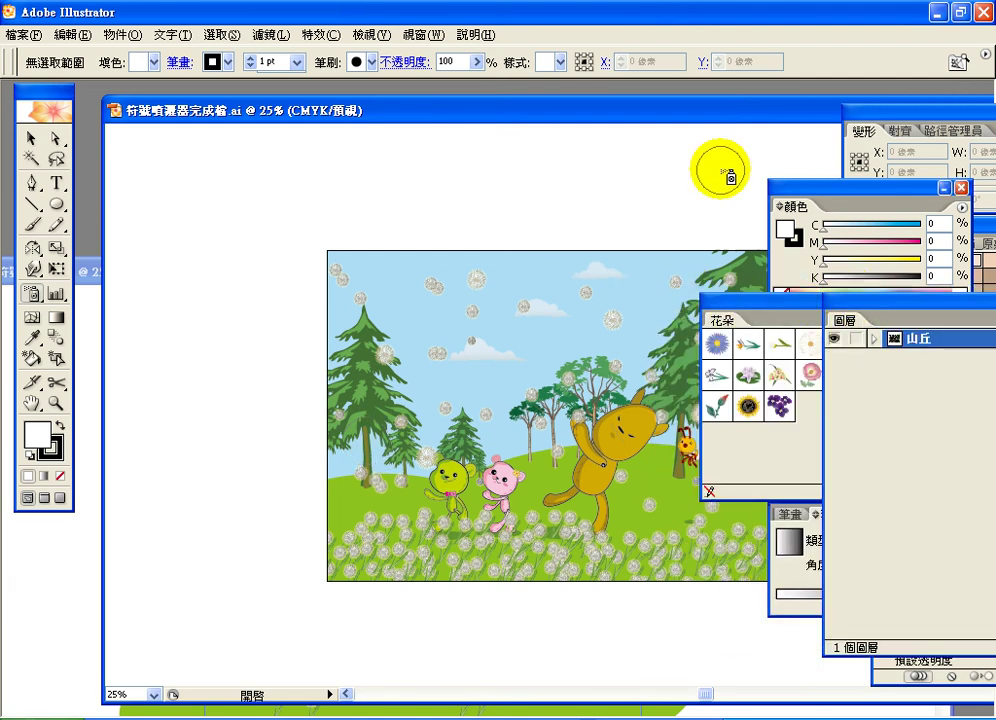
{"action": "left_click_drag", "start_coordinate": [727, 114], "coordinate": [580, 113]}
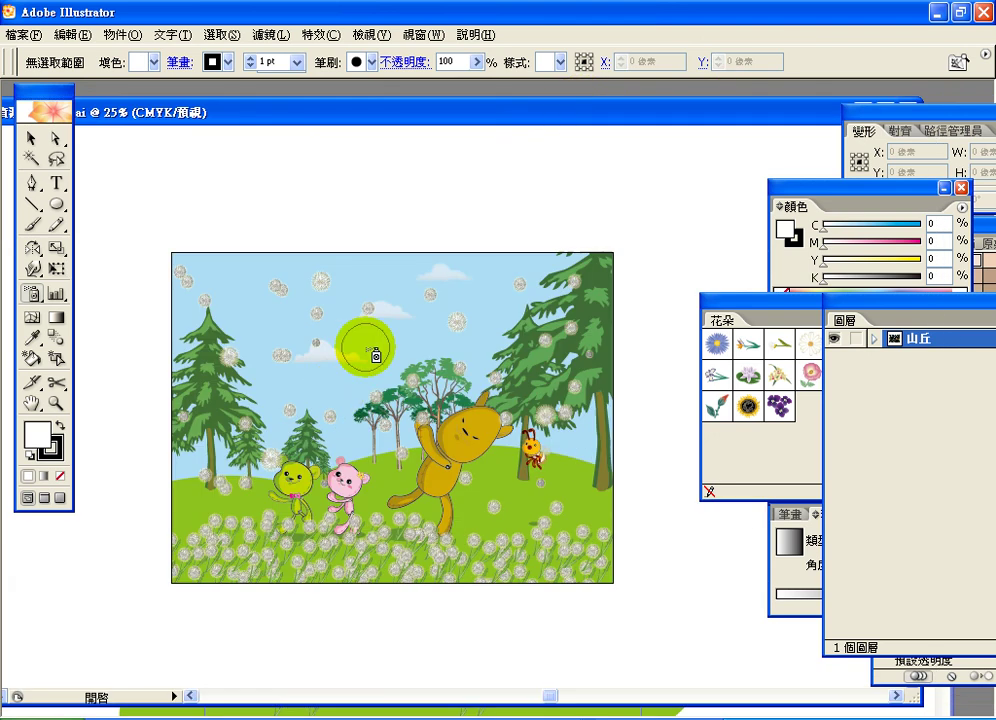
{"action": "left_click", "coordinate": [806, 318]}
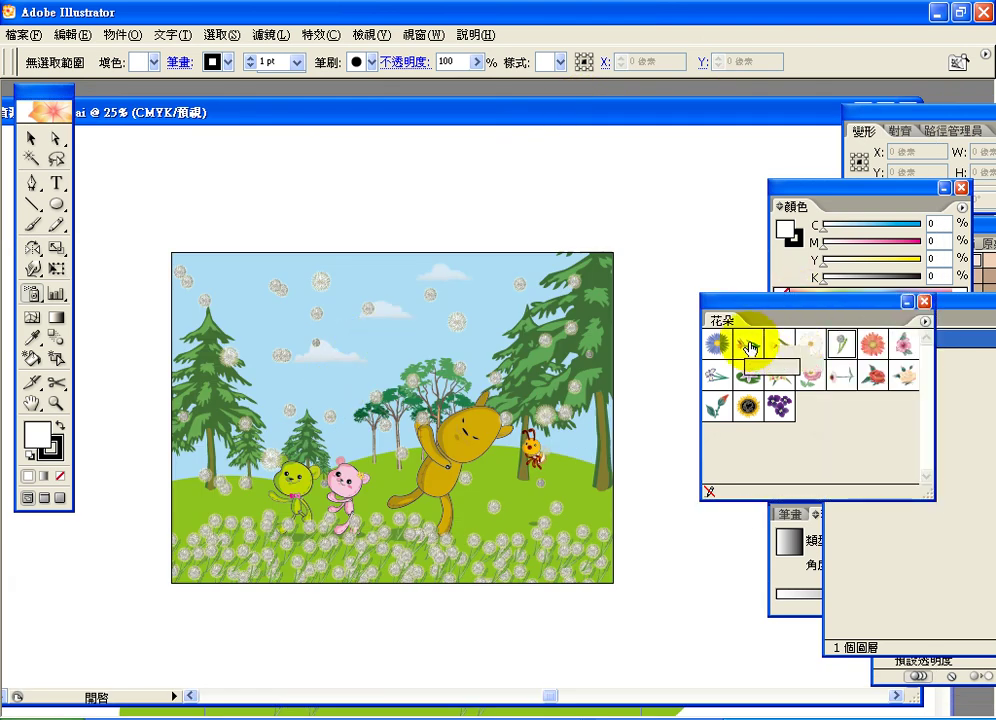
{"action": "left_click", "coordinate": [583, 160]}
{"action": "left_click_drag", "start_coordinate": [597, 118], "coordinate": [185, 283]}
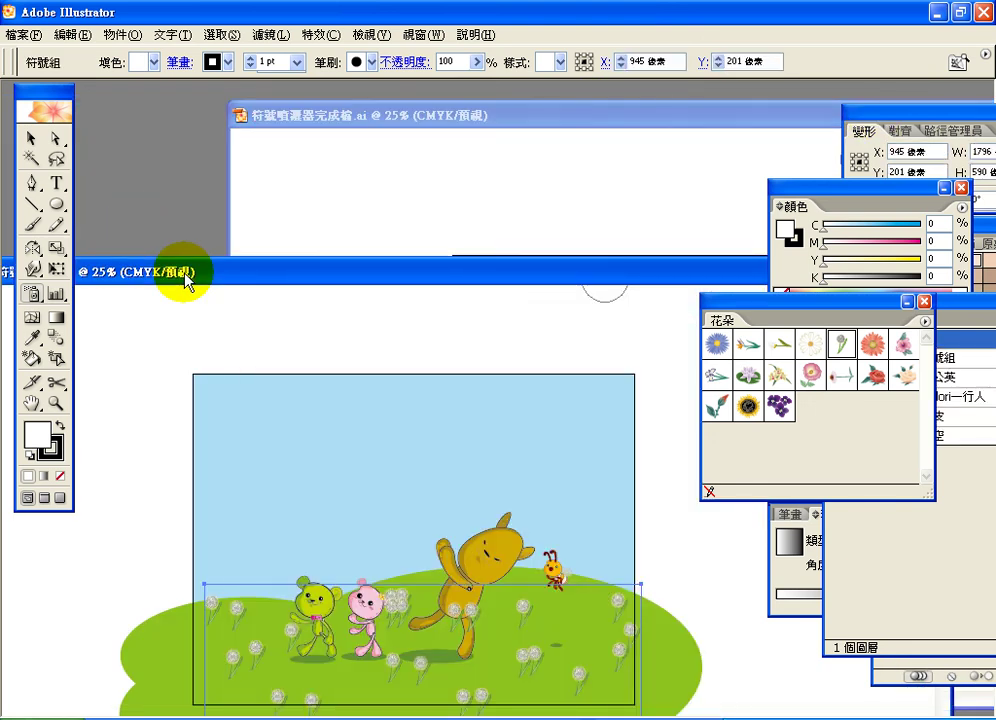
- Reposition the 符號噴灑器.ai window to show the whole scene and detach the symbolism tools as a floating palette
{"action": "left_click", "coordinate": [460, 270]}
{"action": "left_click_drag", "start_coordinate": [474, 224], "coordinate": [476, 222]}
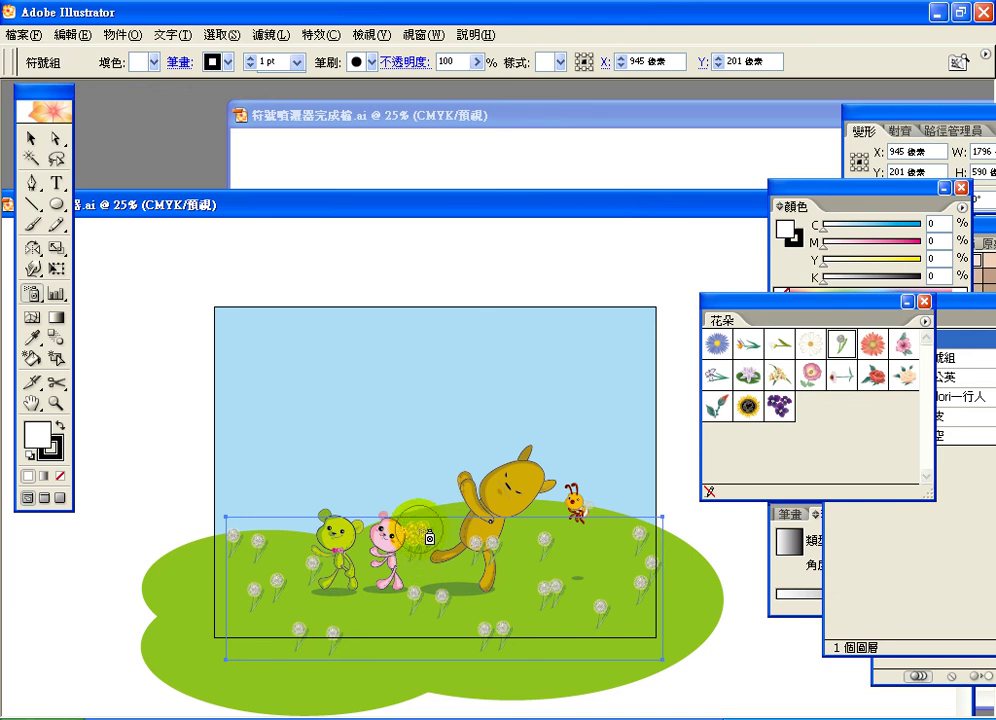
{"action": "left_click", "coordinate": [36, 295]}
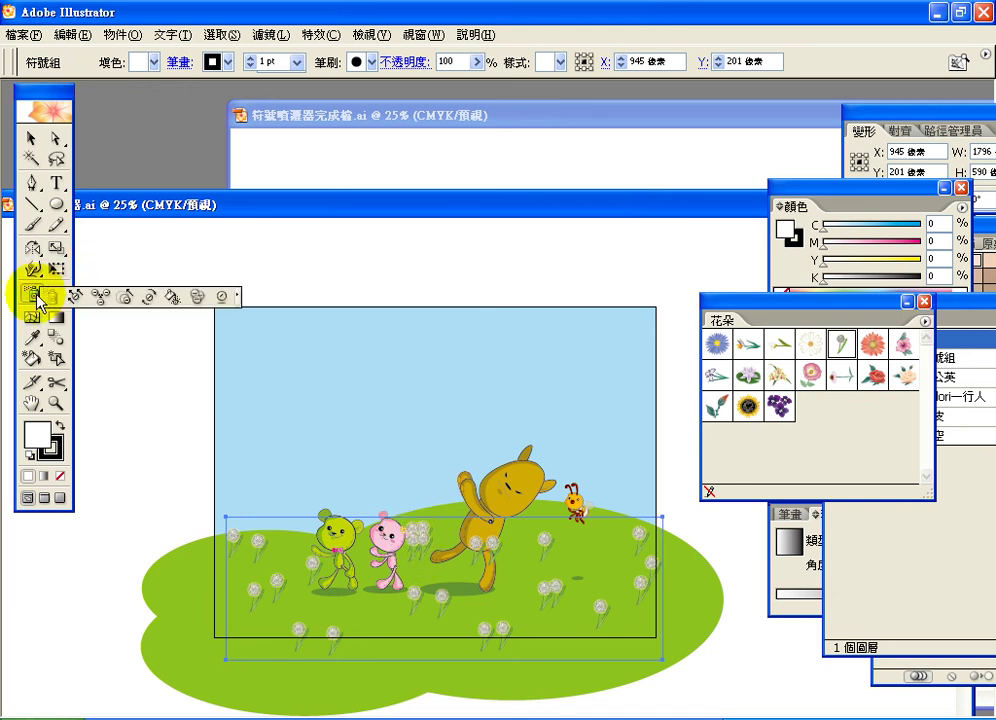
{"action": "left_click_drag", "start_coordinate": [36, 295], "coordinate": [243, 251]}
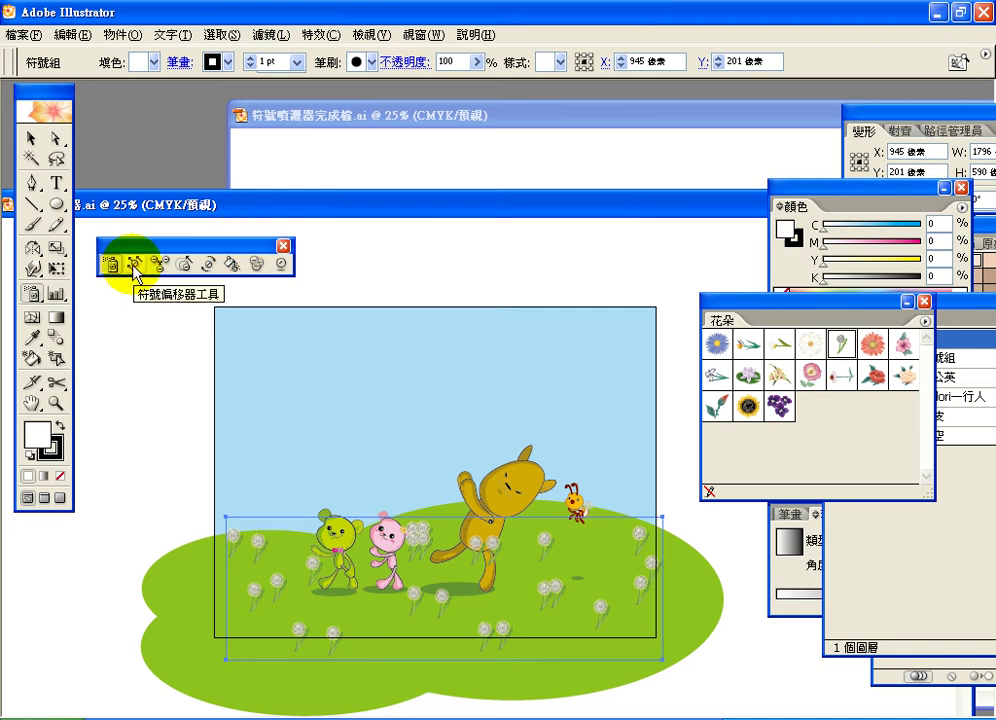
- Shift the dandelions beside the pink bear and near the hill's right edge with the 符號偏移器工具 (Symbol Shifter)
{"action": "left_click", "coordinate": [134, 266]}
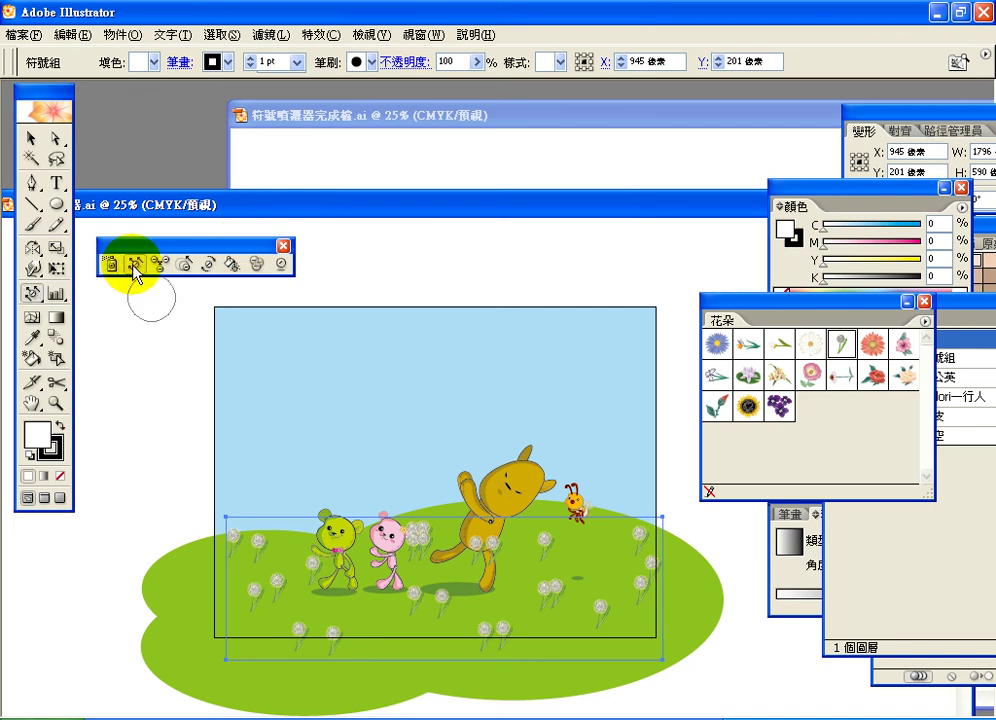
{"action": "mouse_move", "coordinate": [422, 538]}
{"action": "left_mouse_down"}
{"action": "mouse_move", "coordinate": [436, 515]}
{"action": "mouse_move", "coordinate": [369, 496]}
{"action": "left_mouse_up"}
{"action": "mouse_move", "coordinate": [427, 563]}
{"action": "left_mouse_down"}
{"action": "mouse_move", "coordinate": [451, 536]}
{"action": "mouse_move", "coordinate": [438, 532]}
{"action": "mouse_move", "coordinate": [461, 562]}
{"action": "mouse_move", "coordinate": [452, 566]}
{"action": "mouse_move", "coordinate": [428, 532]}
{"action": "left_mouse_up"}
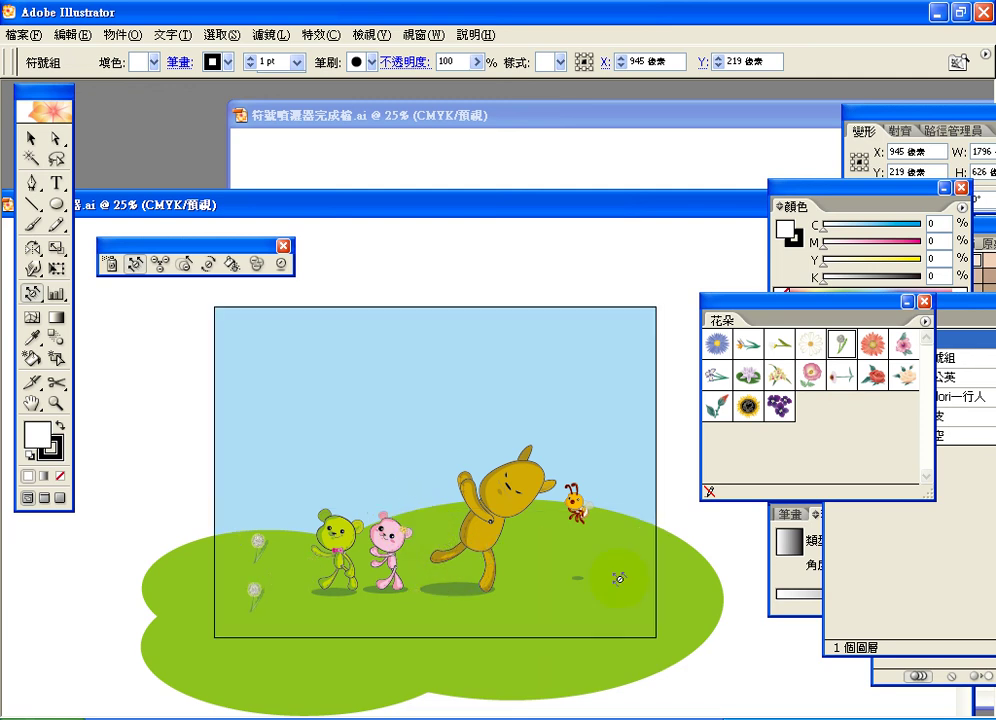
{"action": "key", "text": "ctrl+shift+z"}
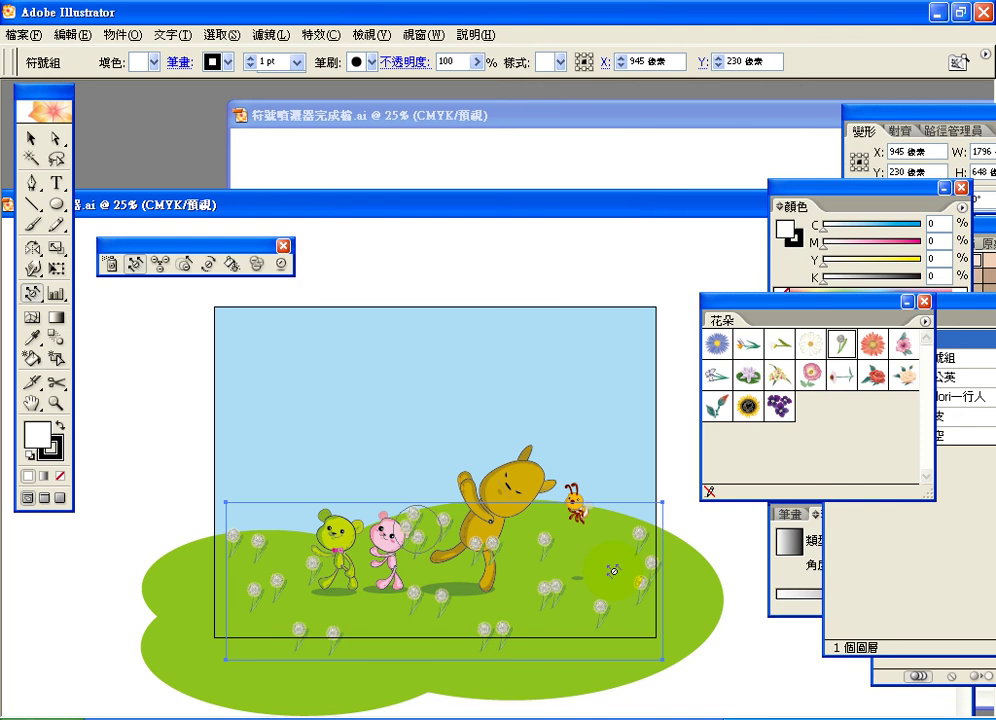
{"action": "mouse_move", "coordinate": [614, 571]}
{"action": "left_mouse_down"}
{"action": "mouse_move", "coordinate": [652, 584]}
{"action": "mouse_move", "coordinate": [667, 557]}
{"action": "mouse_move", "coordinate": [660, 551]}
{"action": "mouse_move", "coordinate": [645, 586]}
{"action": "left_mouse_up"}
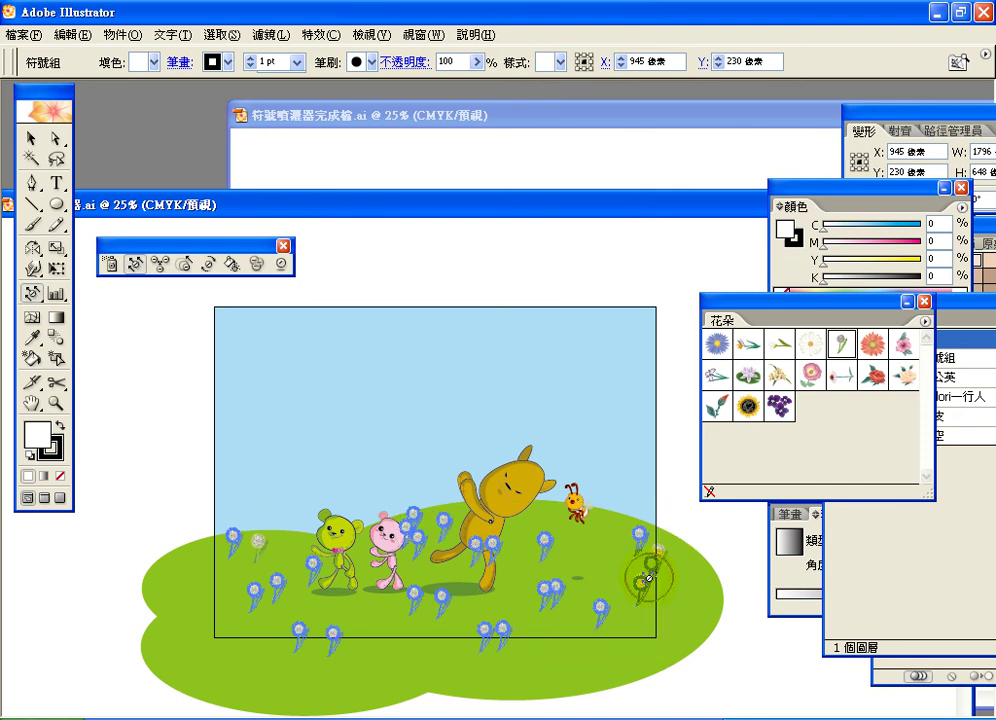
- Adjust the spacing of dandelions near the artboard's right edge, under the bee and by the pink bear with the Symbol Scruncher
{"action": "left_click", "coordinate": [158, 265]}
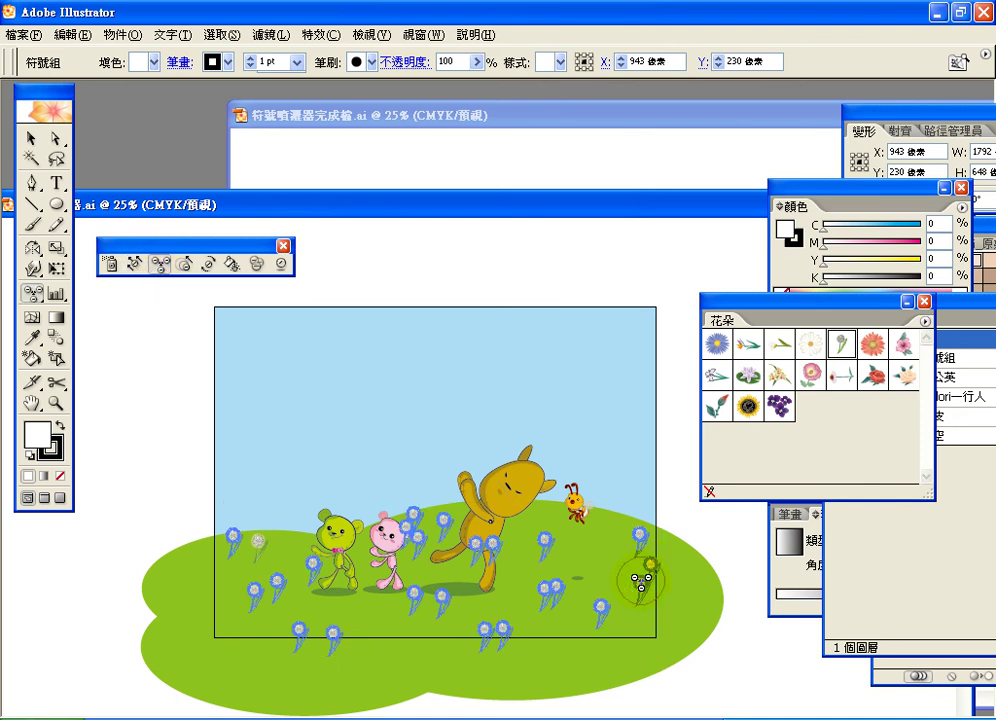
{"action": "mouse_move", "coordinate": [641, 582]}
{"action": "left_mouse_down"}
{"action": "mouse_move", "coordinate": [649, 576]}
{"action": "mouse_move", "coordinate": [641, 580]}
{"action": "left_mouse_up"}
{"action": "key", "text": "ctrl+z"}
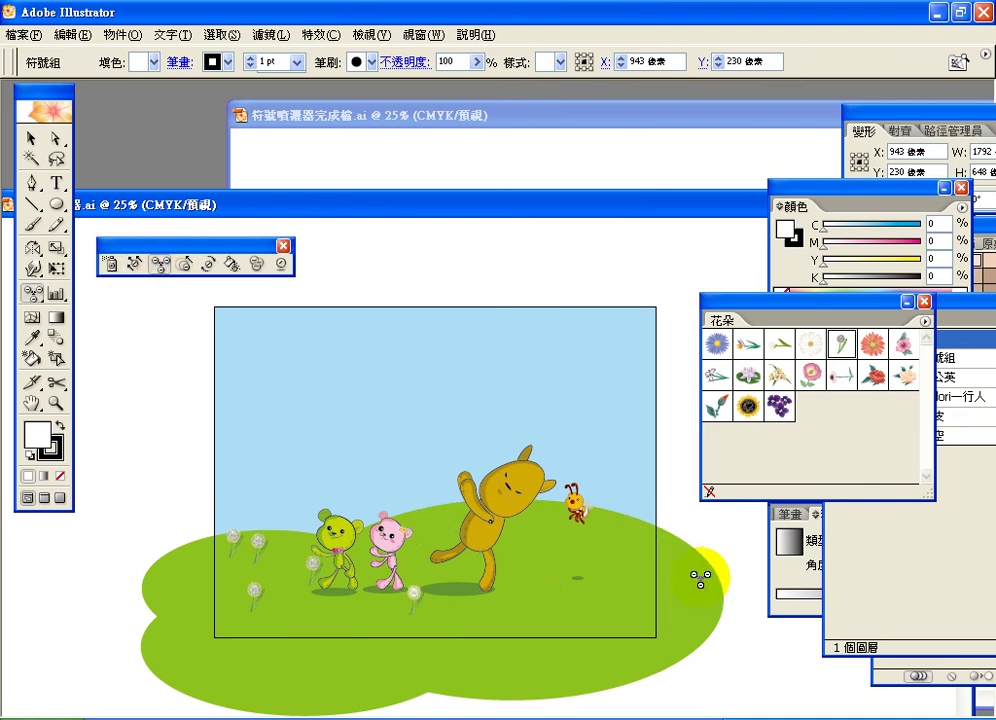
{"action": "key", "text": "ctrl+shift+z"}
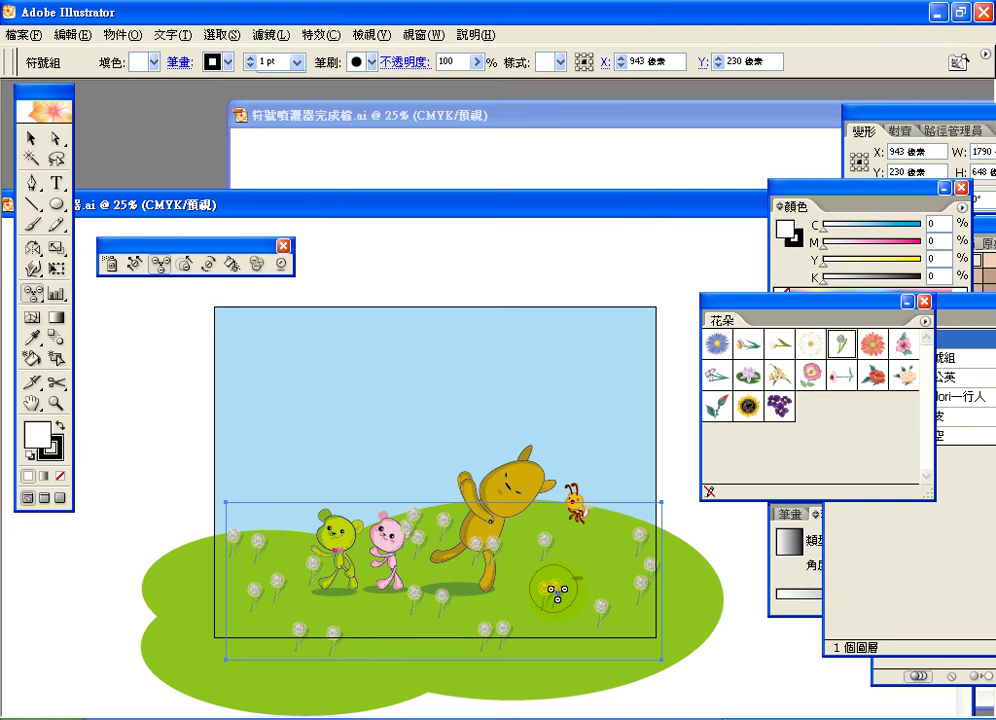
{"action": "left_click", "coordinate": [550, 589]}
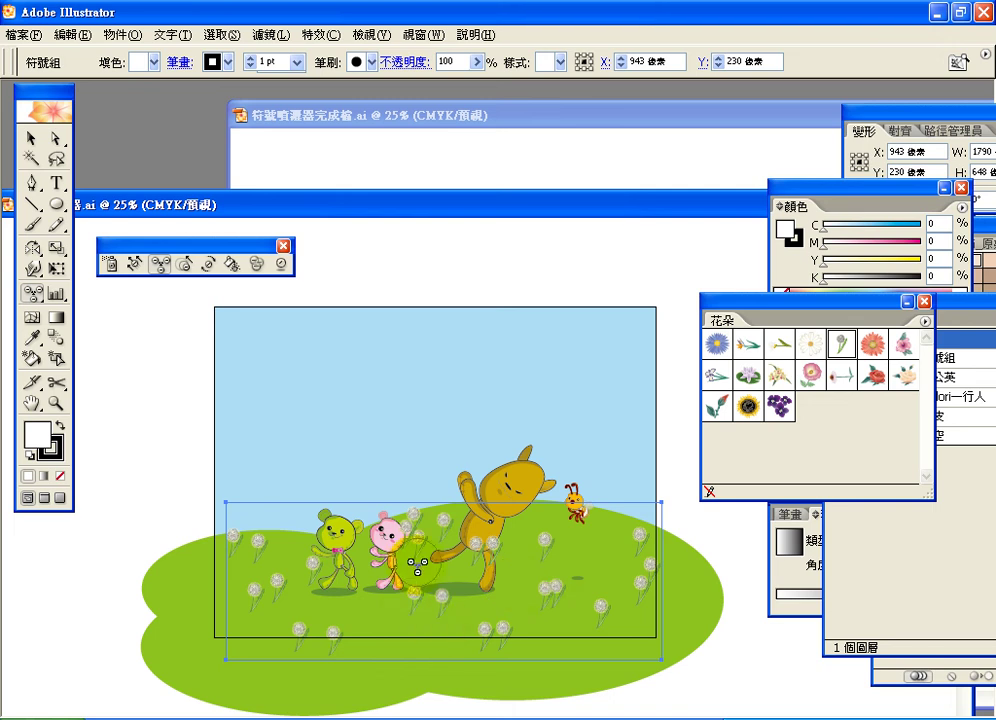
{"action": "left_click", "coordinate": [390, 517]}
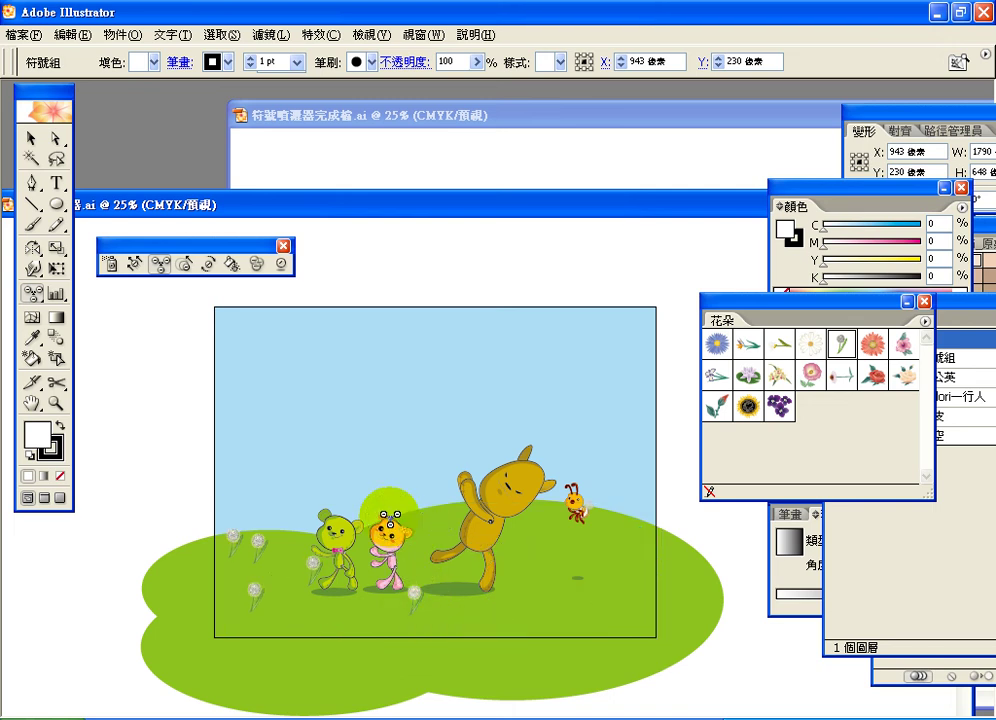
{"action": "key", "text": "ctrl+shift+z"}
{"action": "key", "text": "ctrl+shift+z"}
- Rotate dandelions around the bears and along the right part of the hill with the 符號旋轉器工具 (Symbol Spinner)
{"action": "left_click", "coordinate": [110, 264]}
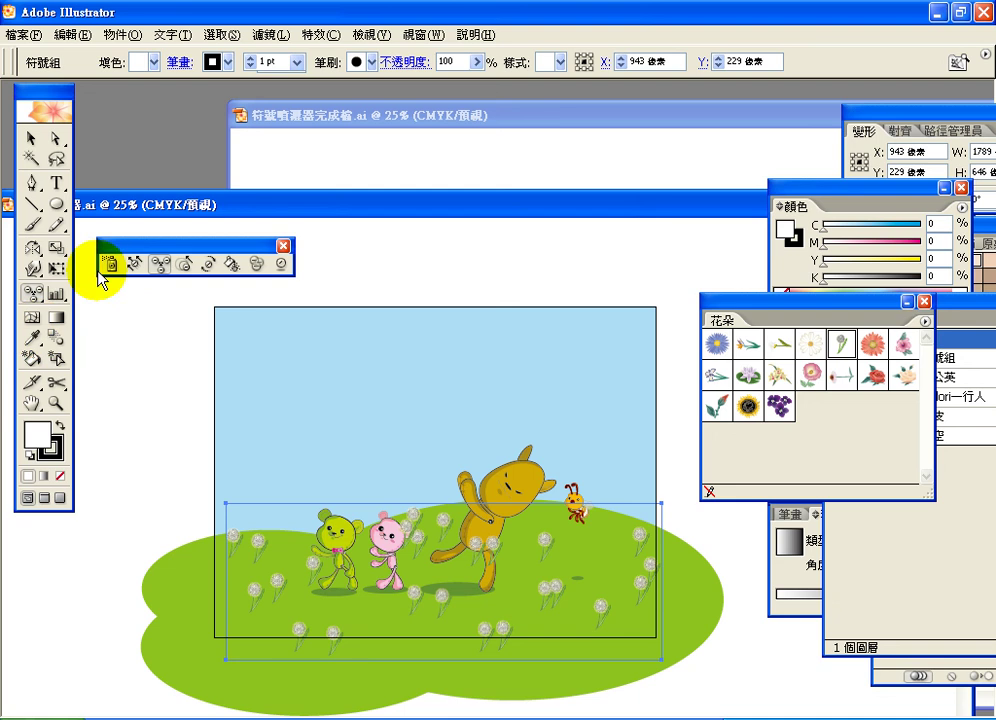
{"action": "left_click", "coordinate": [283, 264]}
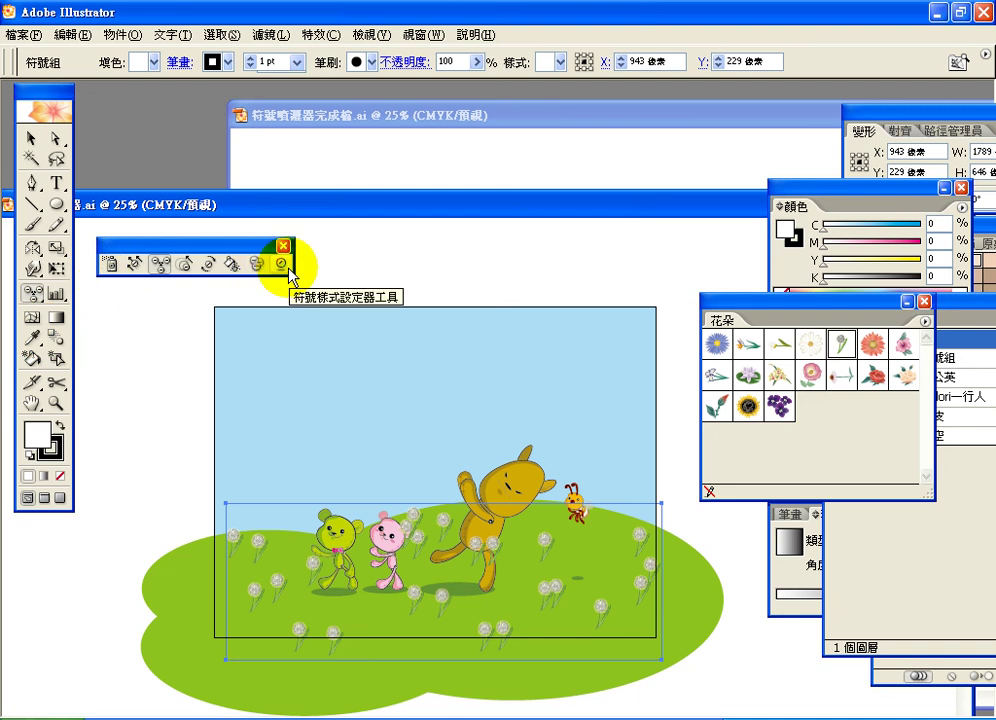
{"action": "left_click", "coordinate": [209, 266]}
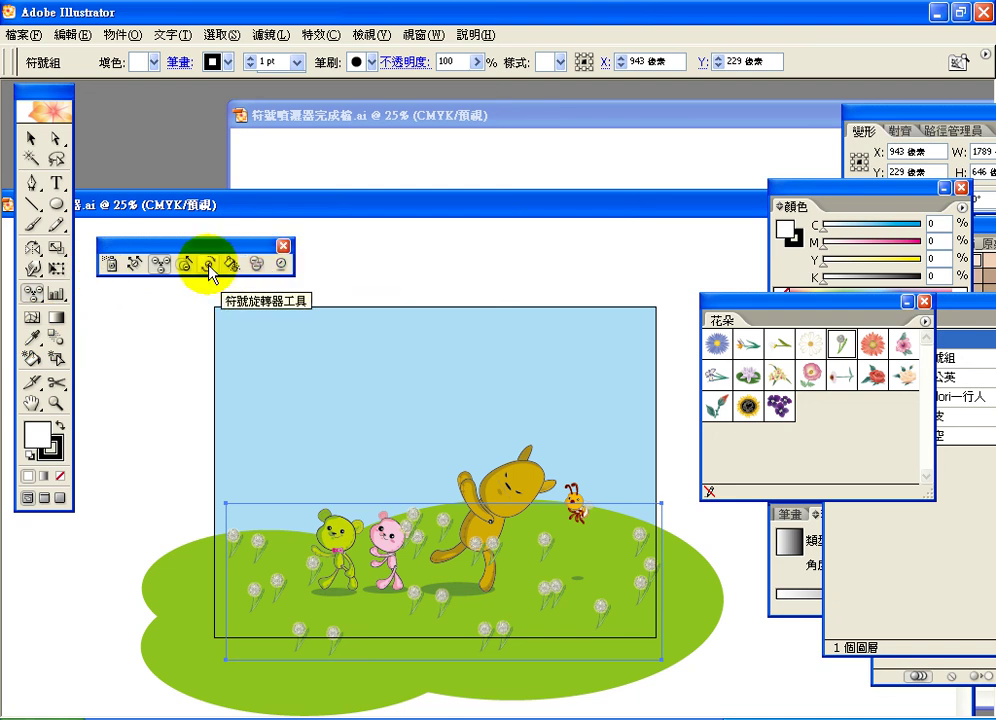
{"action": "left_click", "coordinate": [209, 266]}
{"action": "mouse_move", "coordinate": [422, 580]}
{"action": "left_mouse_down"}
{"action": "mouse_move", "coordinate": [415, 592]}
{"action": "mouse_move", "coordinate": [262, 566]}
{"action": "mouse_move", "coordinate": [260, 598]}
{"action": "mouse_move", "coordinate": [278, 582]}
{"action": "mouse_move", "coordinate": [328, 582]}
{"action": "mouse_move", "coordinate": [280, 575]}
{"action": "mouse_move", "coordinate": [412, 592]}
{"action": "left_mouse_up"}
{"action": "left_click", "coordinate": [412, 592]}
{"action": "left_click", "coordinate": [522, 540]}
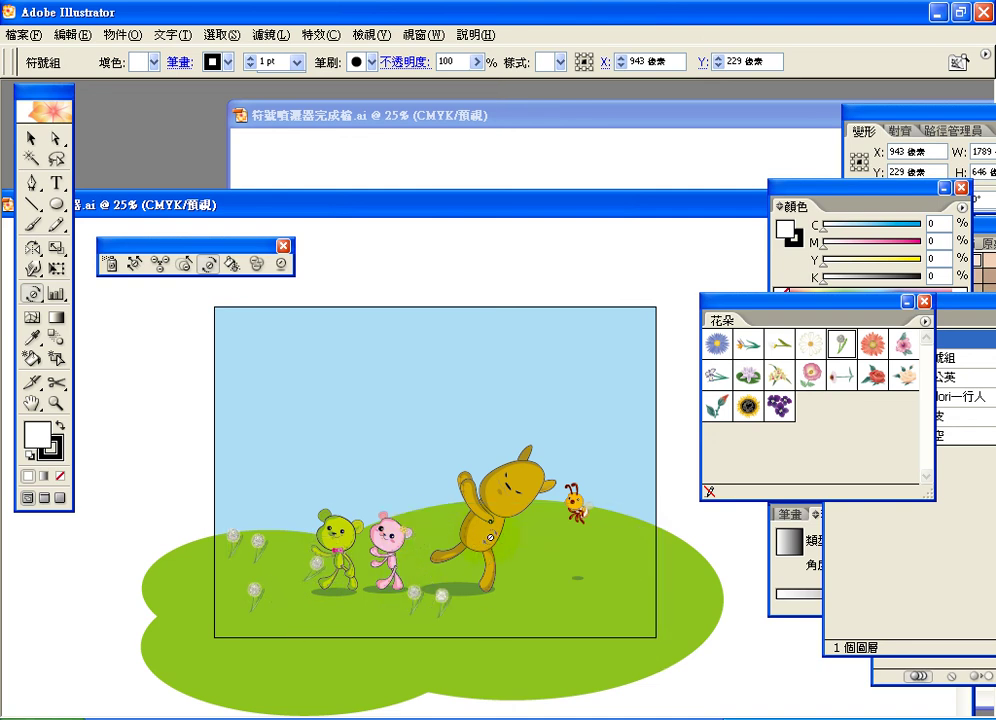
{"action": "left_click", "coordinate": [545, 562]}
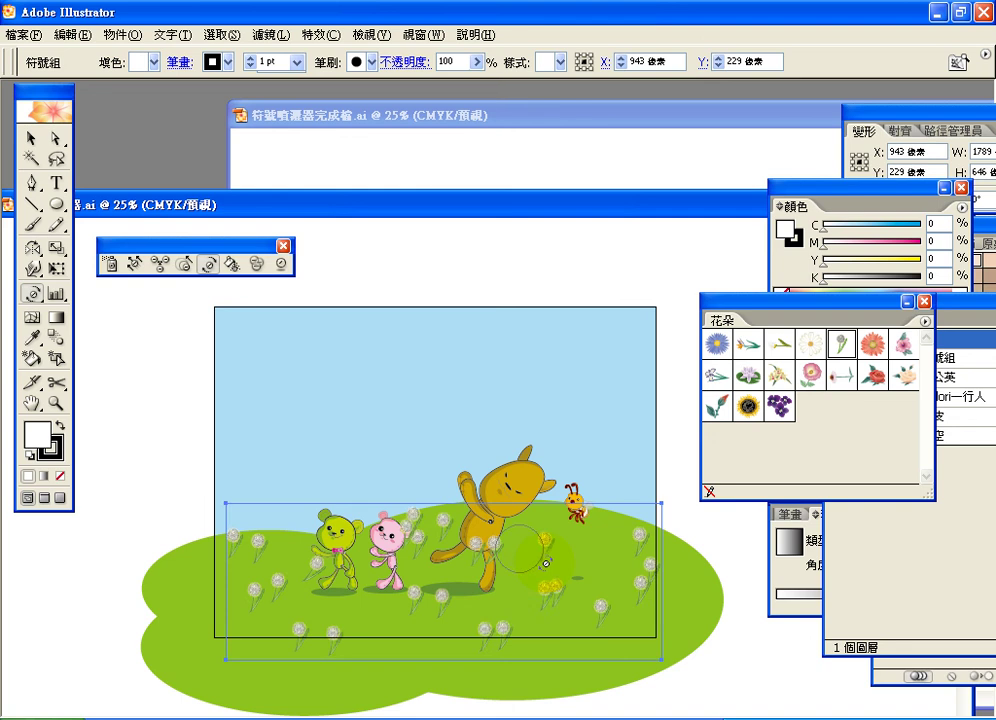
{"action": "left_click", "coordinate": [587, 592]}
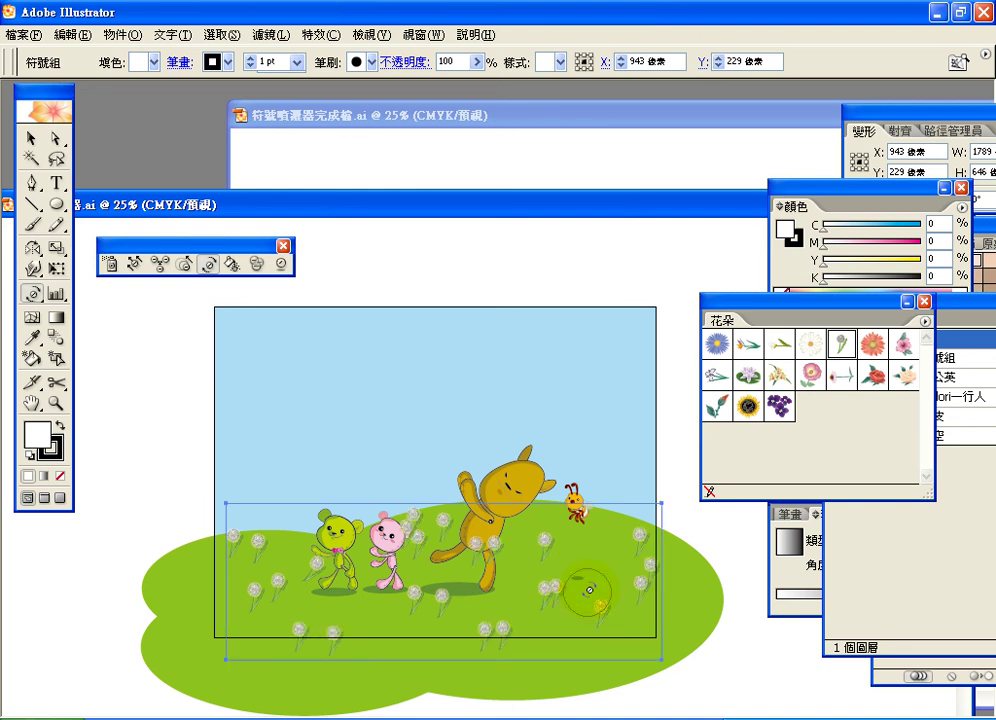
{"action": "left_click", "coordinate": [662, 579]}
{"action": "left_click_drag", "start_coordinate": [662, 579], "coordinate": [631, 600]}
{"action": "mouse_move", "coordinate": [648, 530]}
{"action": "left_mouse_down"}
{"action": "mouse_move", "coordinate": [656, 525]}
{"action": "mouse_move", "coordinate": [656, 537]}
{"action": "left_mouse_up"}
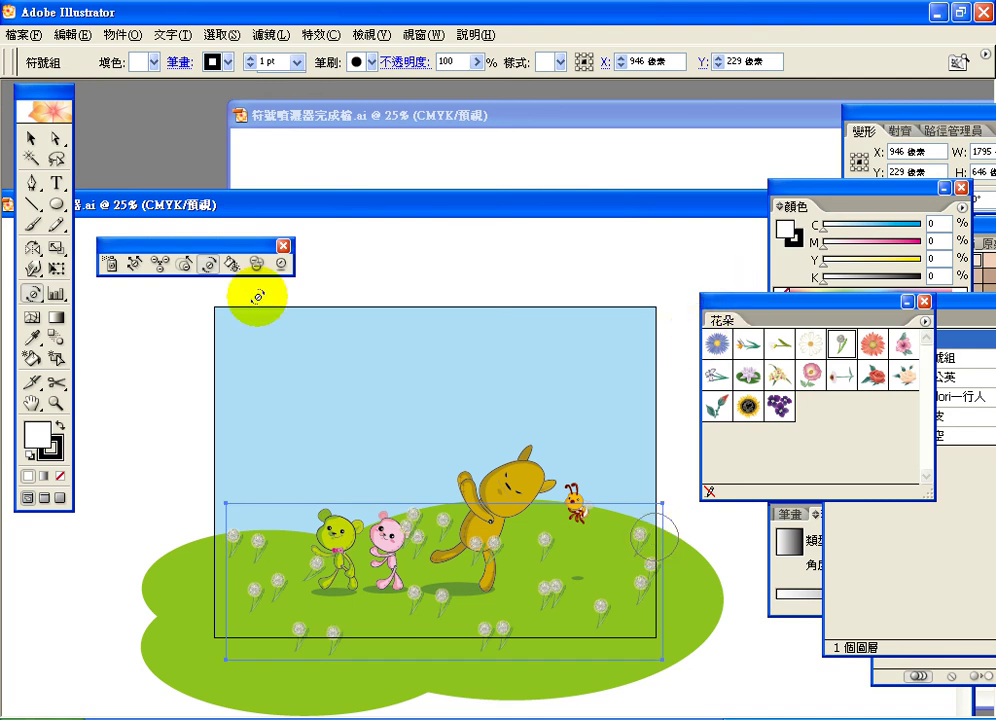
- Bring the document's symbols into view, open the 自然 symbol library and enlarge it to show all its symbols
{"action": "left_click_drag", "start_coordinate": [740, 305], "coordinate": [733, 430]}
{"action": "left_click_drag", "start_coordinate": [863, 305], "coordinate": [896, 456]}
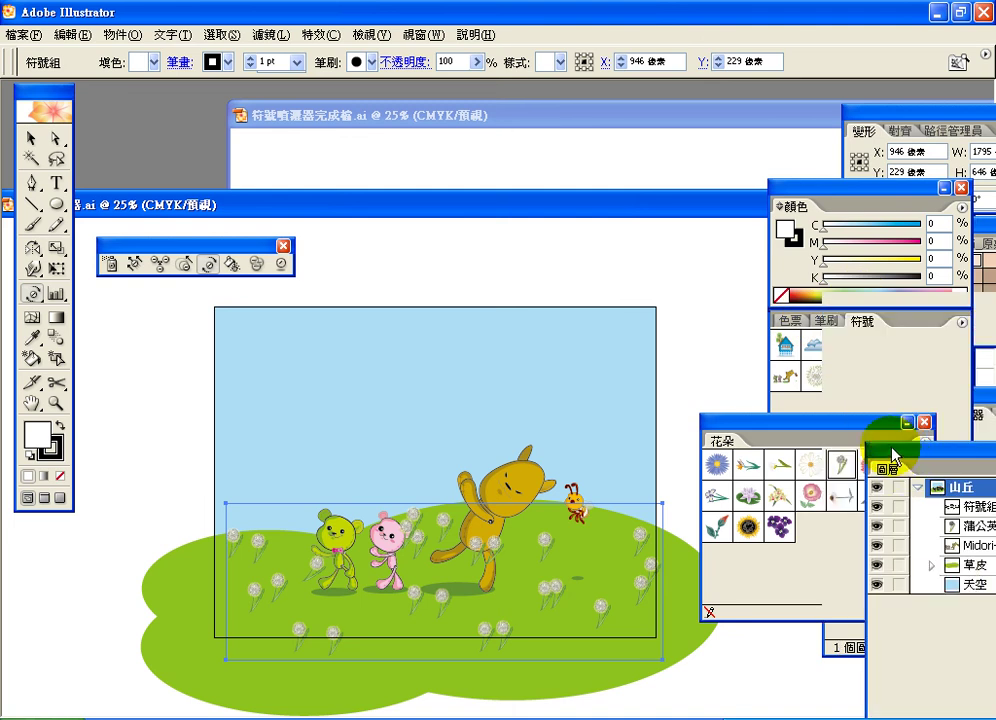
{"action": "left_click", "coordinate": [884, 388]}
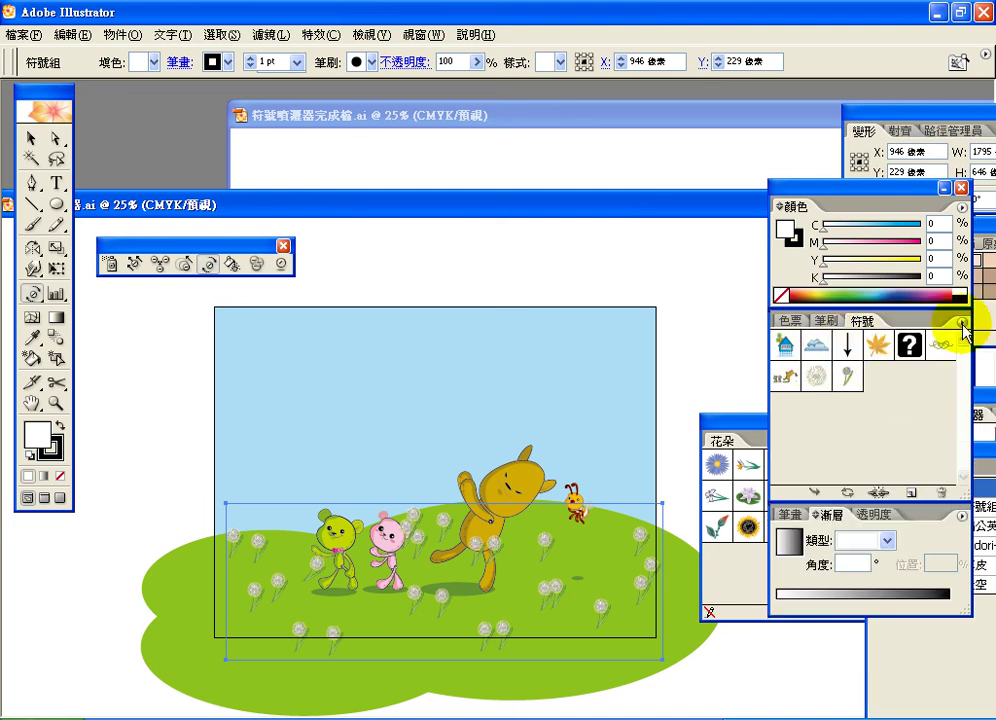
{"action": "left_click", "coordinate": [962, 326]}
{"action": "mouse_move", "coordinate": [905, 621]}
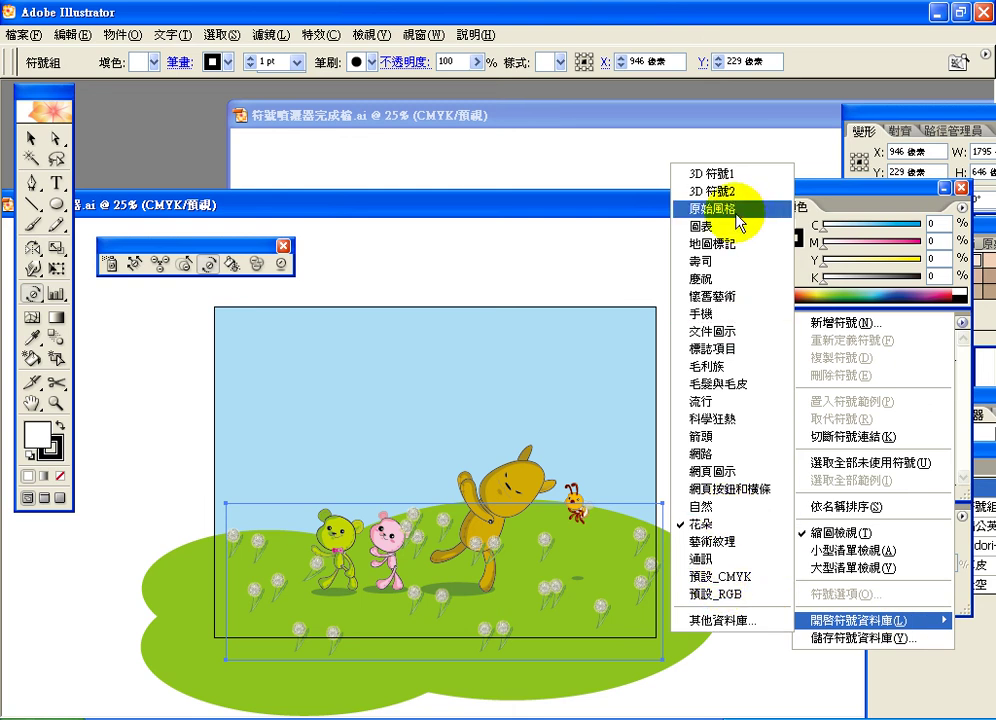
{"action": "left_click", "coordinate": [735, 514]}
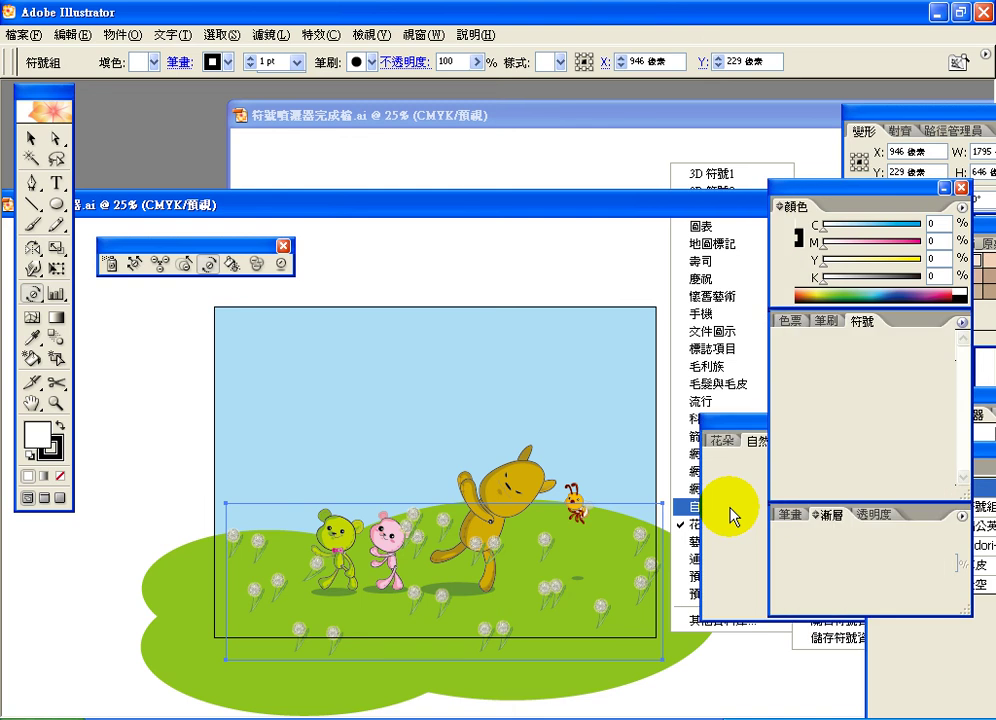
{"action": "left_click", "coordinate": [748, 425]}
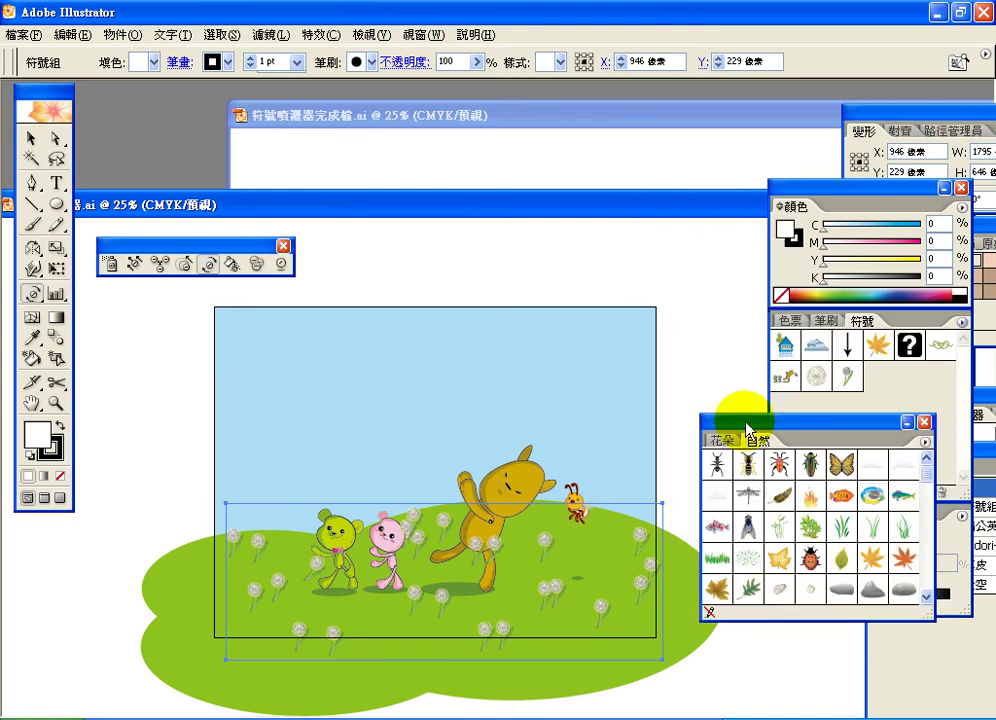
{"action": "left_click_drag", "start_coordinate": [933, 618], "coordinate": [942, 697]}
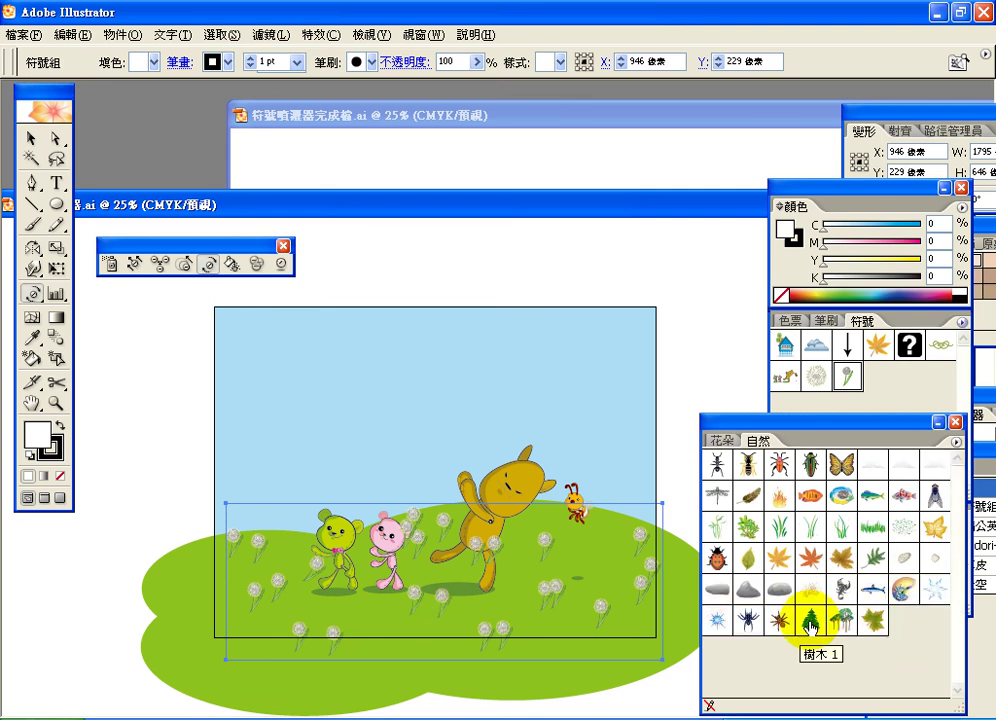
- Add the tree-group symbol beside 樹木 1 to the document's symbols and spray one instance in the sky above the hill's left side
{"action": "left_click", "coordinate": [846, 624]}
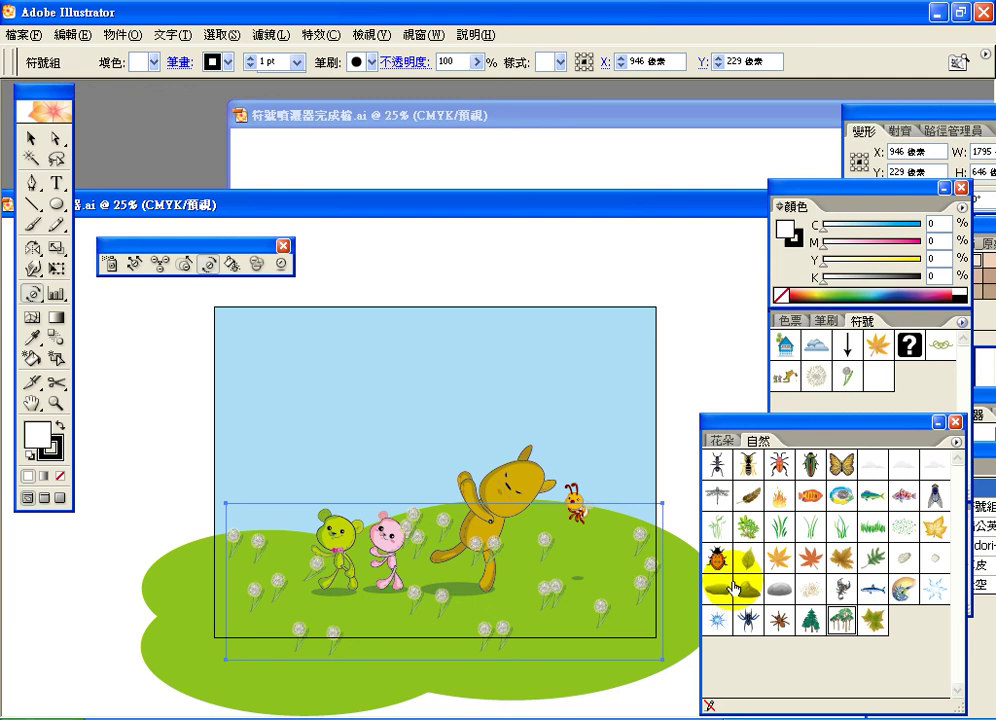
{"action": "left_click", "coordinate": [111, 264]}
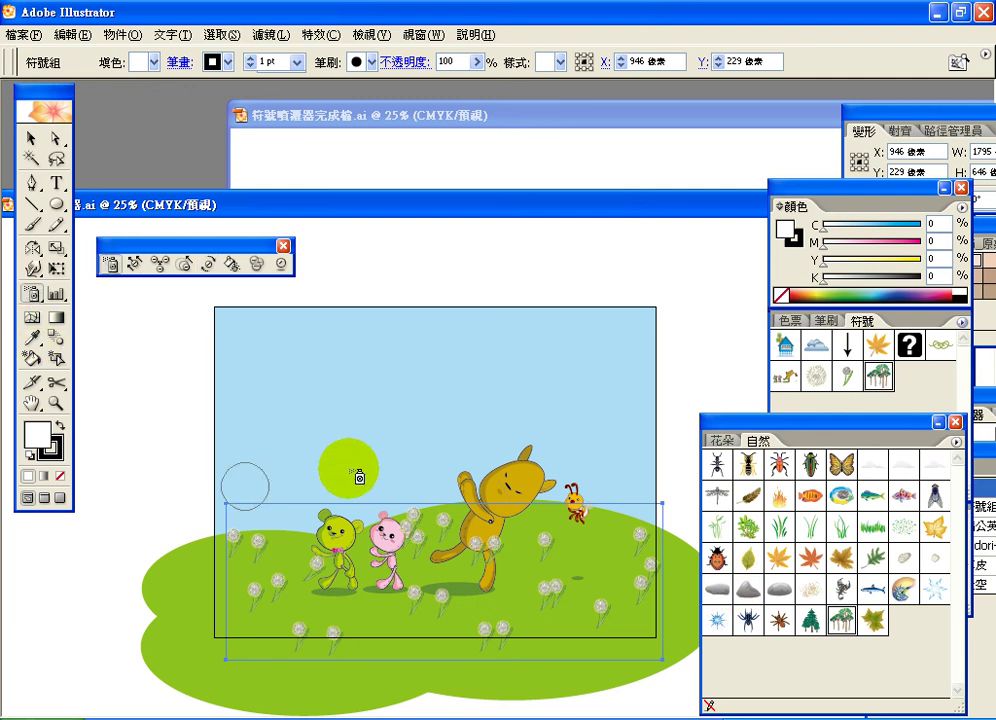
{"action": "left_click", "coordinate": [240, 478]}
- Select the sky and the sprayed trees in turn, and examine how the trees are listed under the 山丘 layer
{"action": "left_click", "coordinate": [33, 138]}
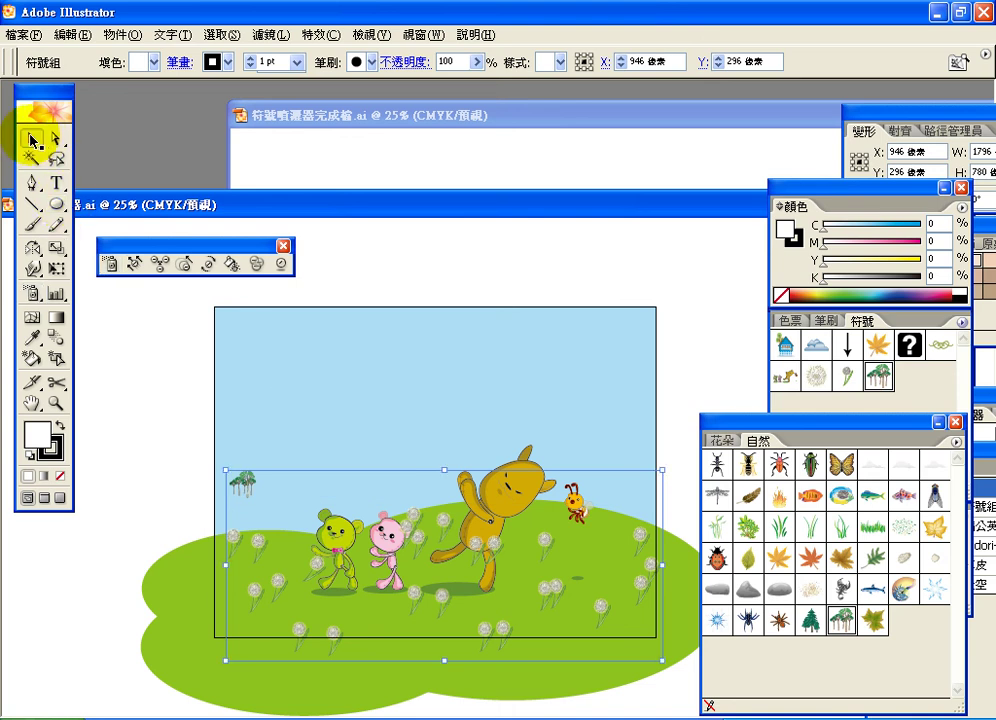
{"action": "left_click", "coordinate": [265, 415]}
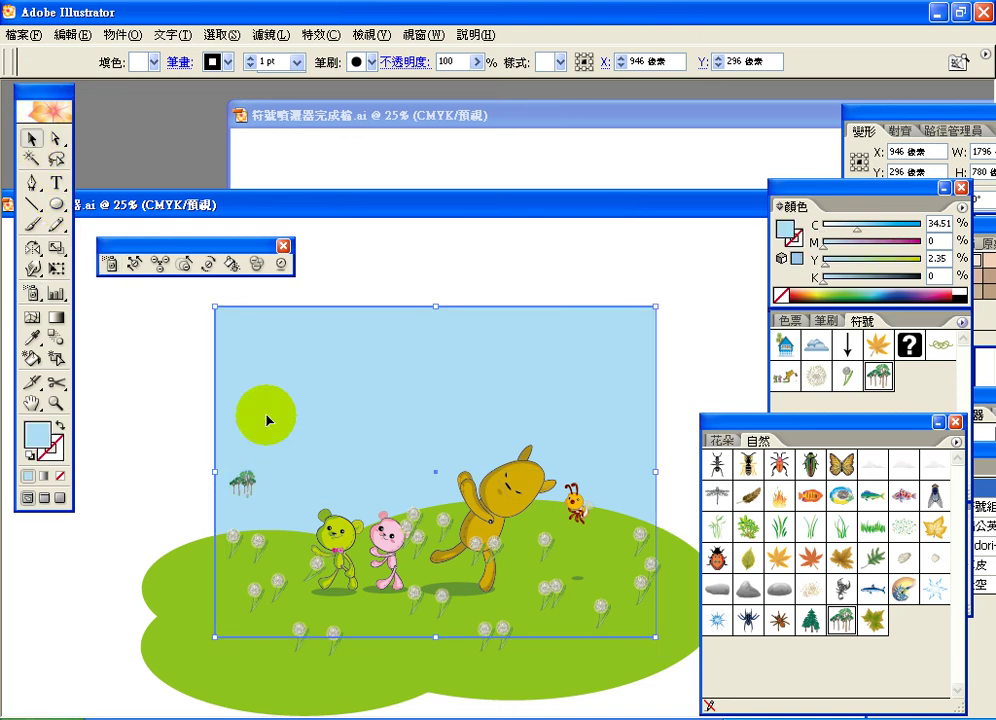
{"action": "left_click", "coordinate": [248, 487]}
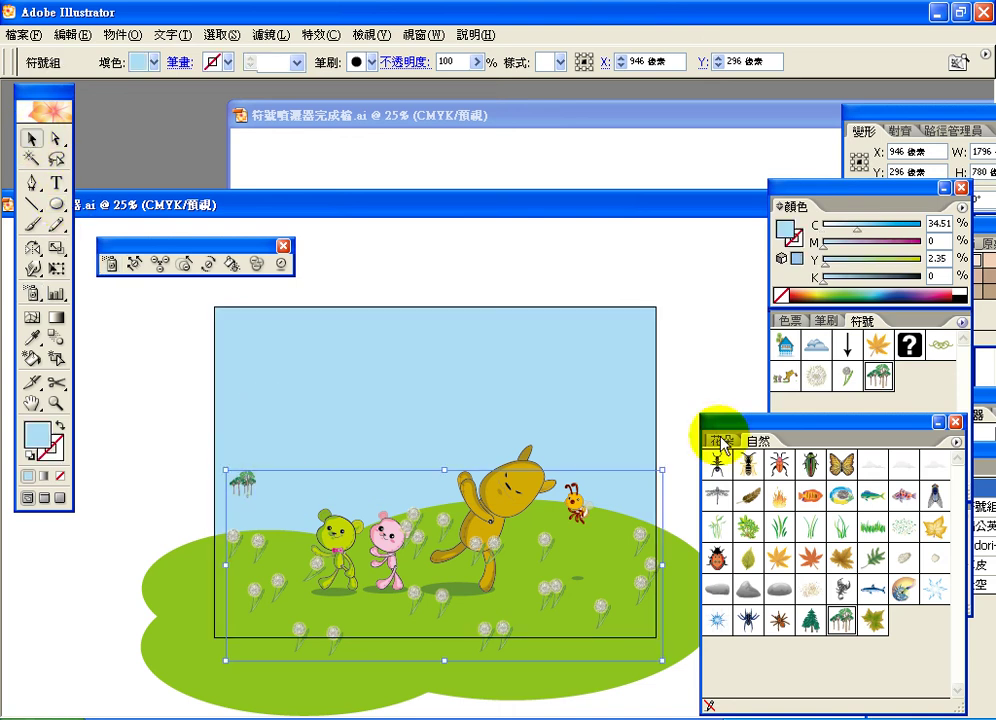
{"action": "left_click_drag", "start_coordinate": [724, 432], "coordinate": [637, 553]}
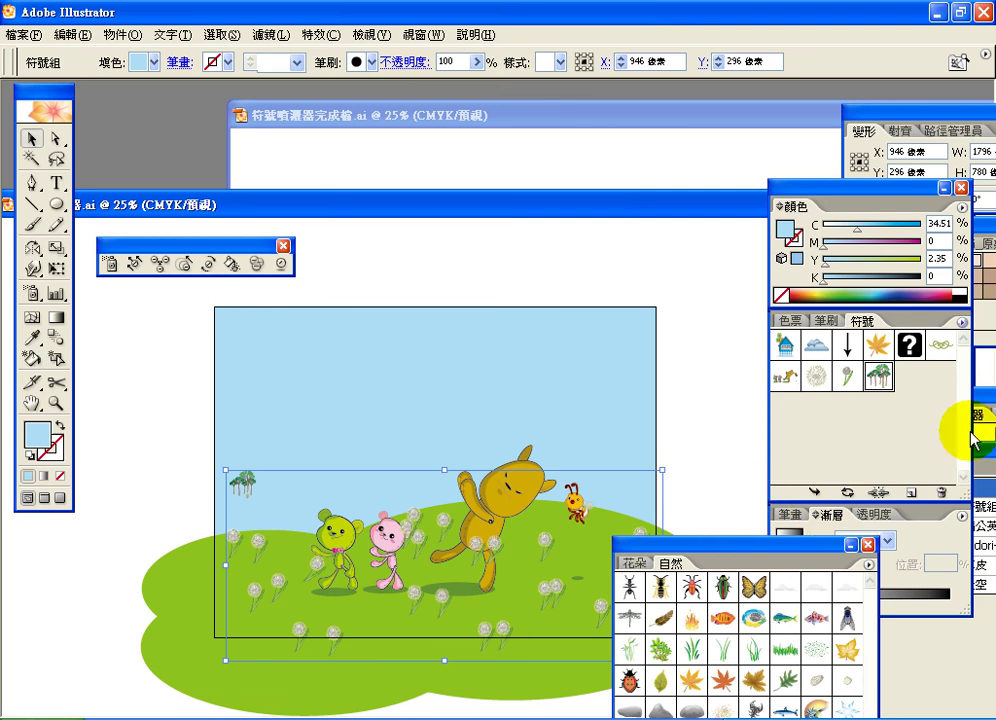
{"action": "left_click_drag", "start_coordinate": [985, 460], "coordinate": [795, 397]}
{"action": "left_click", "coordinate": [790, 443]}
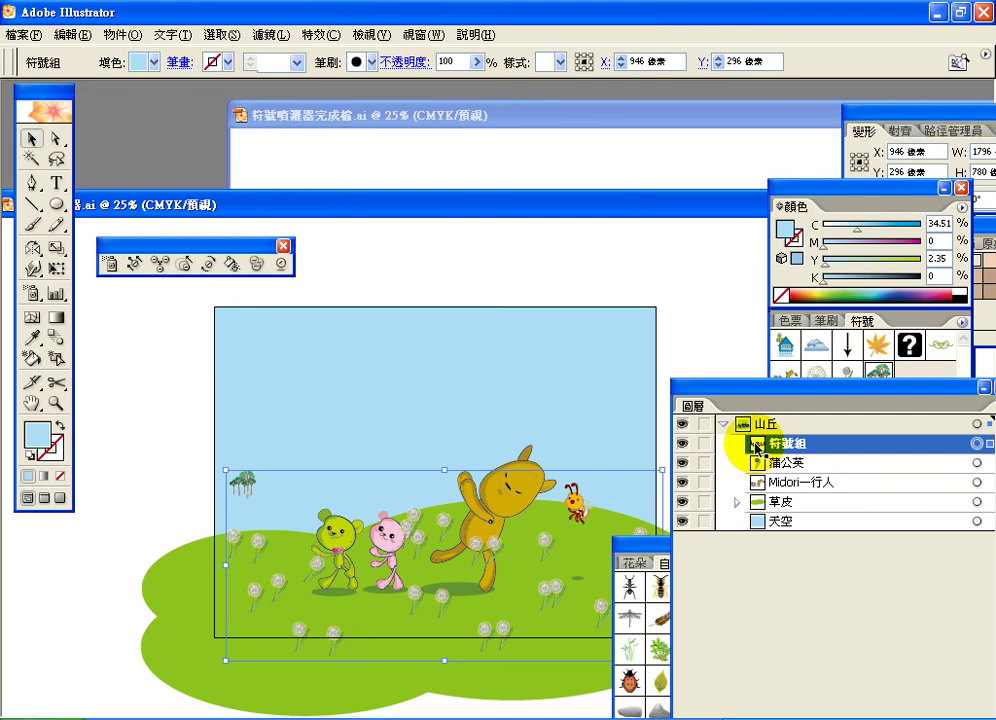
- Undo the sprayed trees and place the tree-group symbol as a separate instance in the sky at about X 299, Y 1116 pixels
{"action": "left_click", "coordinate": [72, 34]}
{"action": "left_click", "coordinate": [84, 47]}
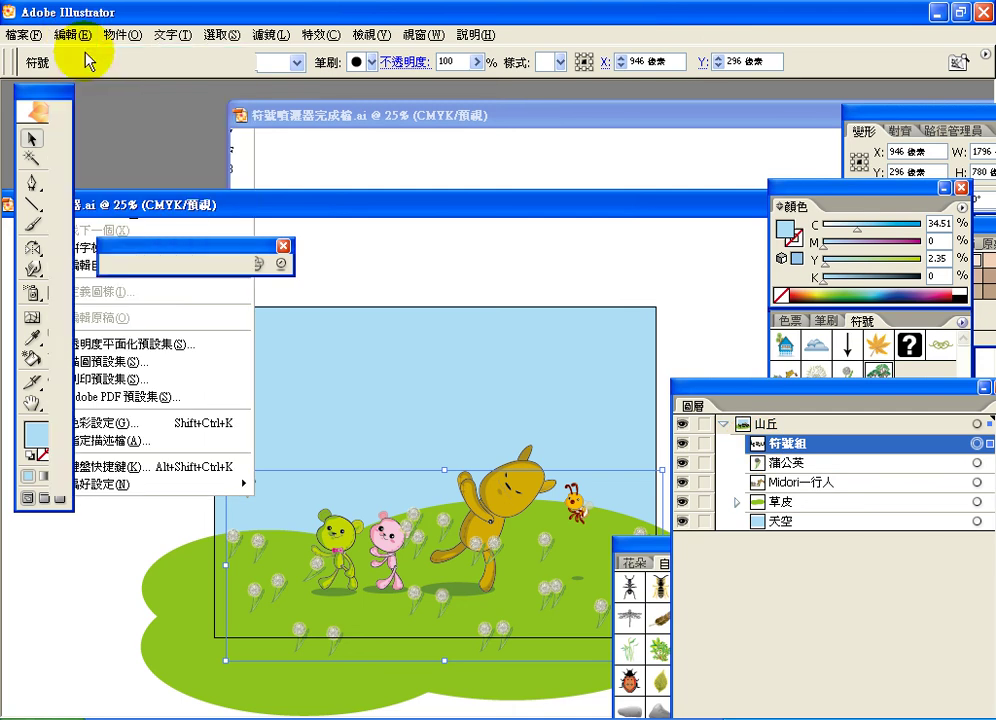
{"action": "left_click_drag", "start_coordinate": [725, 391], "coordinate": [852, 407]}
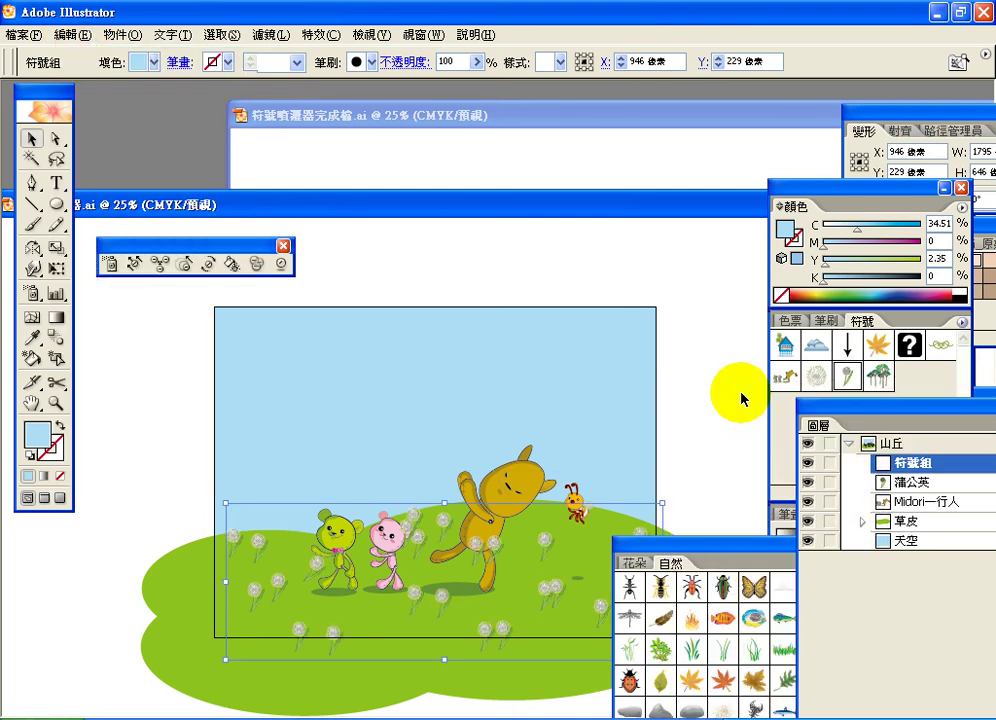
{"action": "left_click", "coordinate": [848, 376]}
{"action": "left_click_drag", "start_coordinate": [878, 378], "coordinate": [287, 370]}
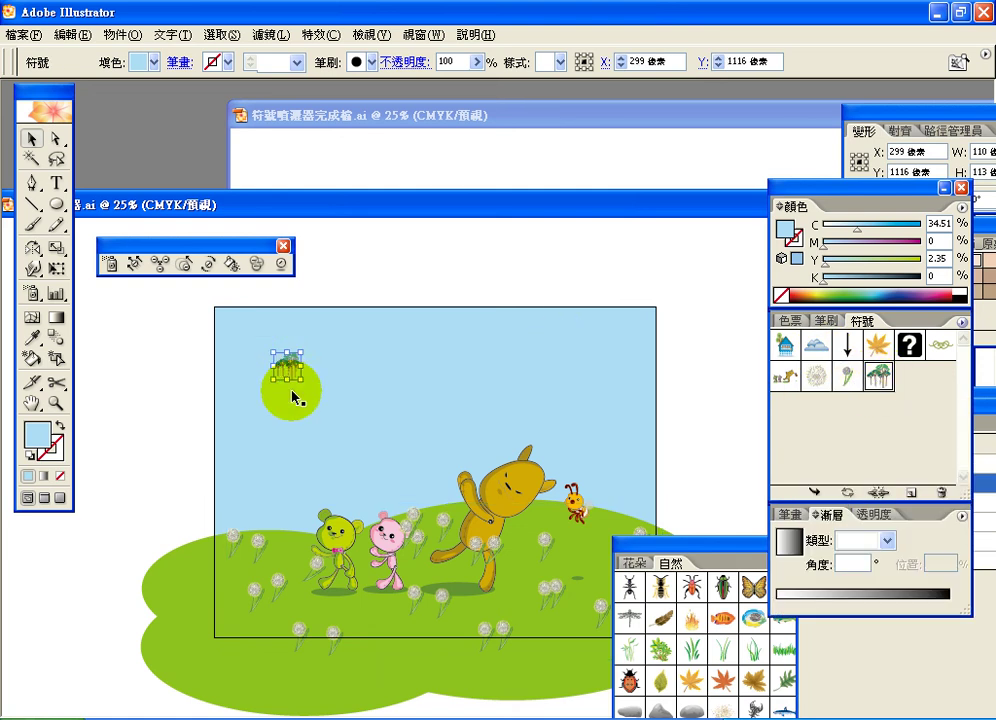
- Enlarge the tree-group instance to about 578 × 592 pixels and place it on the hill's left side at about X 249, Y 608
{"action": "left_click_drag", "start_coordinate": [300, 380], "coordinate": [412, 530]}
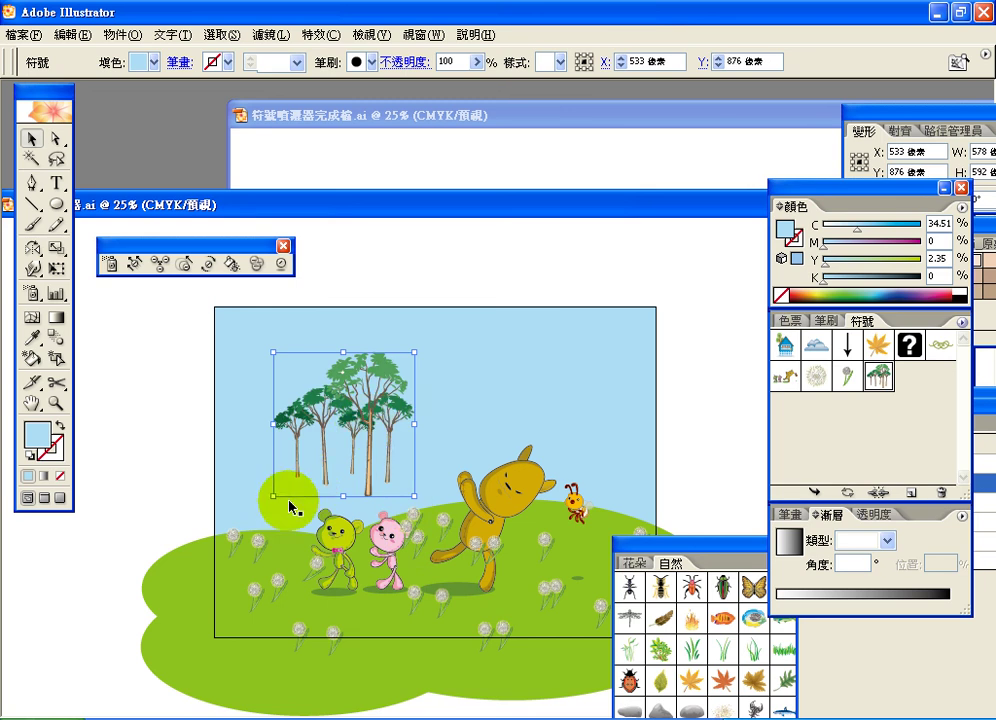
{"action": "left_click_drag", "start_coordinate": [338, 408], "coordinate": [336, 591]}
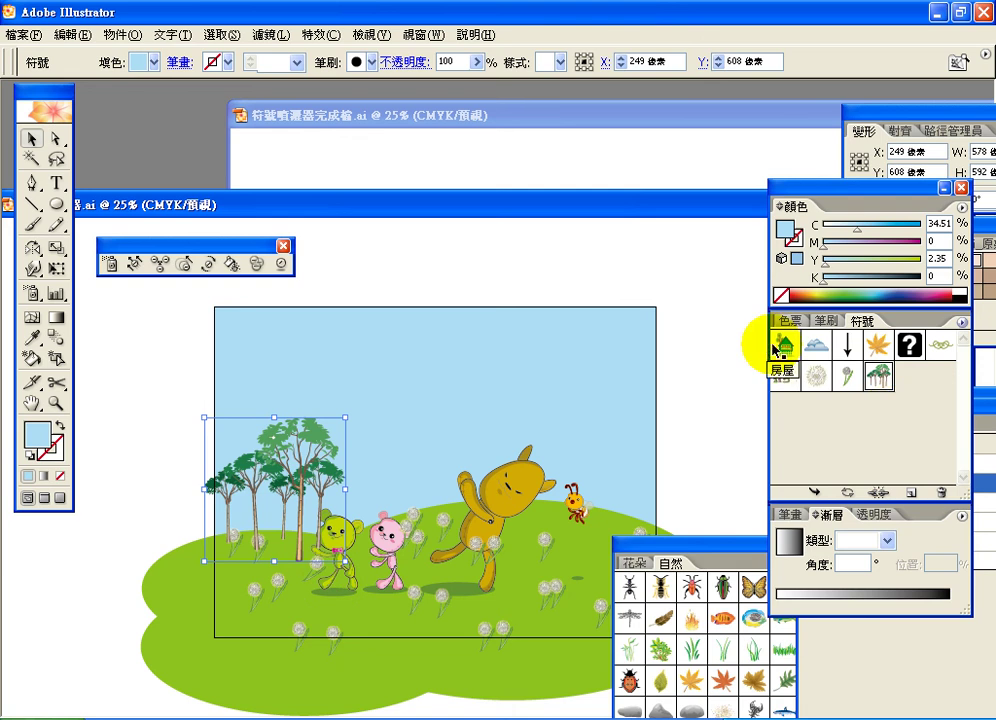
- Place an instance of the conifer symbol from the 自然 library on the hill's right side, about 495 × 669 pixels, at about X 1633, Y 645
{"action": "left_click_drag", "start_coordinate": [734, 553], "coordinate": [790, 421]}
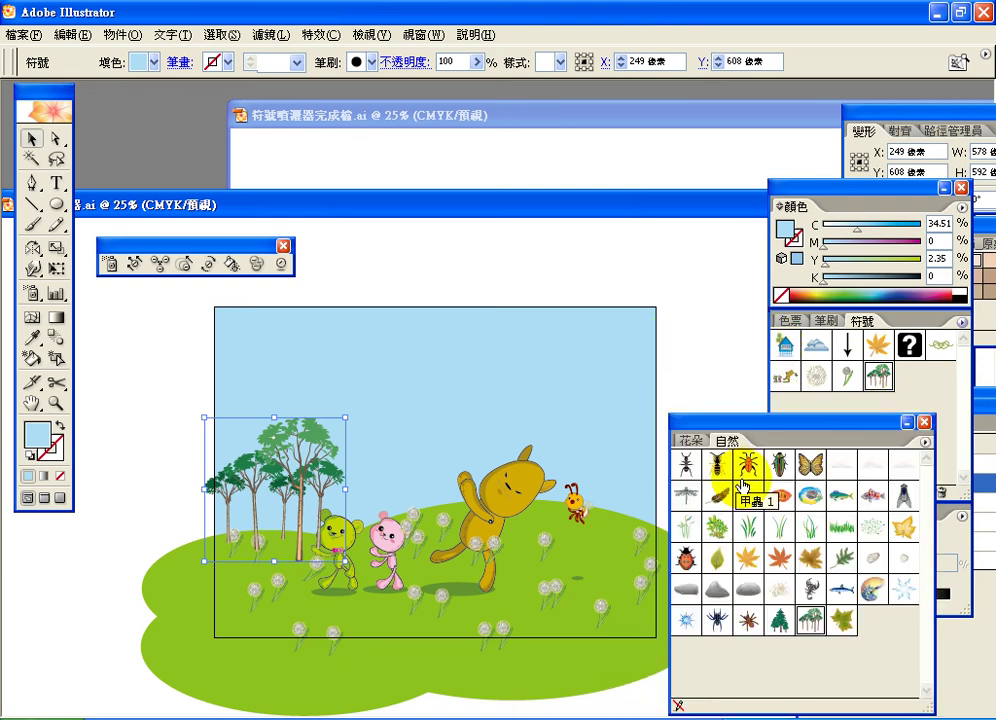
{"action": "left_click", "coordinate": [779, 621]}
{"action": "left_click_drag", "start_coordinate": [781, 619], "coordinate": [581, 369]}
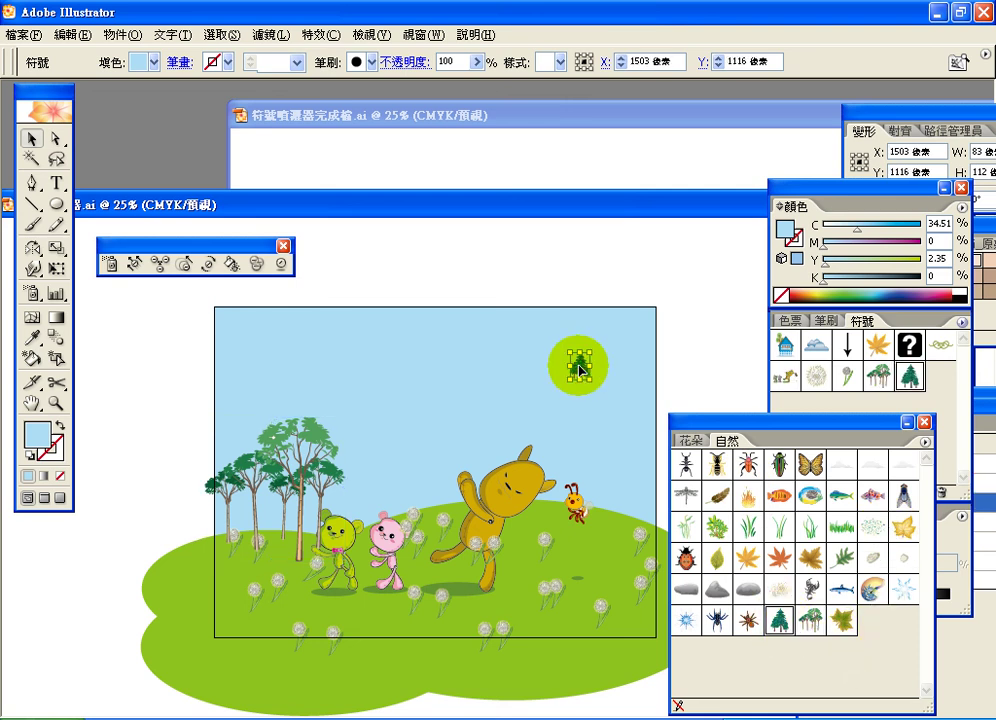
{"action": "left_click", "coordinate": [828, 327]}
{"action": "left_click", "coordinate": [860, 325]}
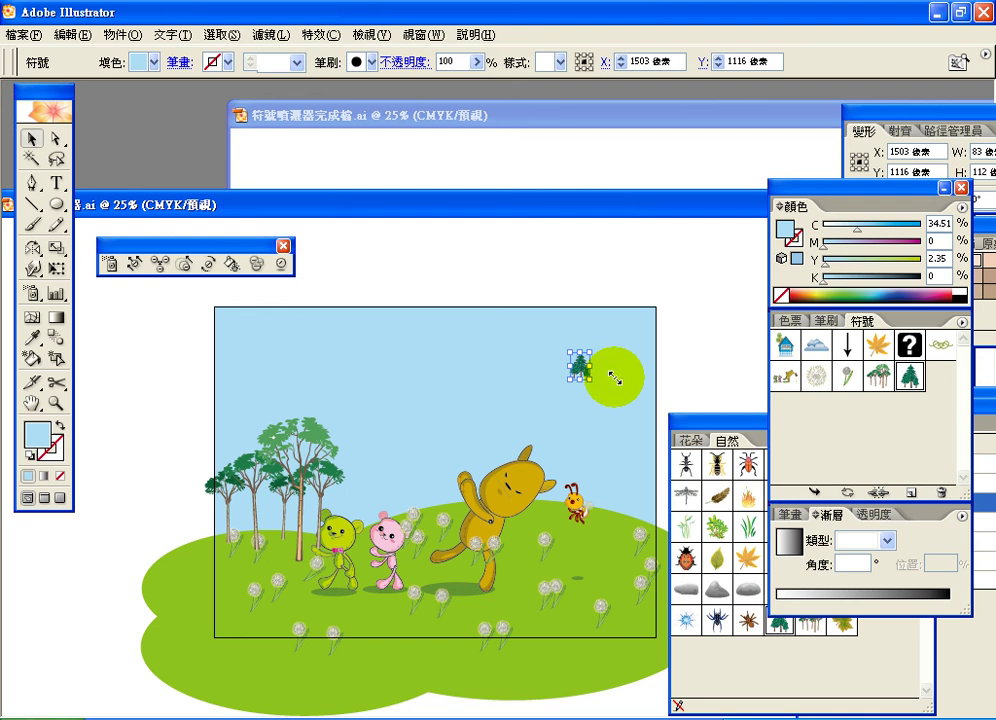
{"action": "left_click_drag", "start_coordinate": [594, 380], "coordinate": [690, 514]}
{"action": "left_click_drag", "start_coordinate": [632, 466], "coordinate": [613, 512]}
- Spray a second conifer above the large bear and move the resulting symbol set to about X 1810, Y 662 pixels
{"action": "left_click", "coordinate": [111, 266]}
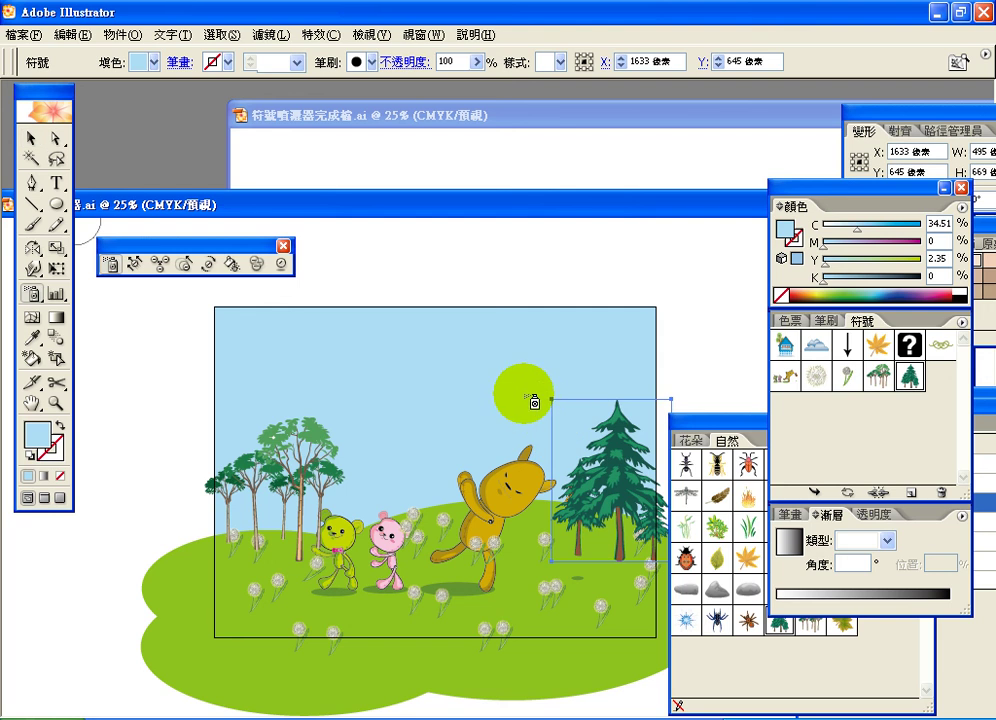
{"action": "left_click", "coordinate": [535, 402]}
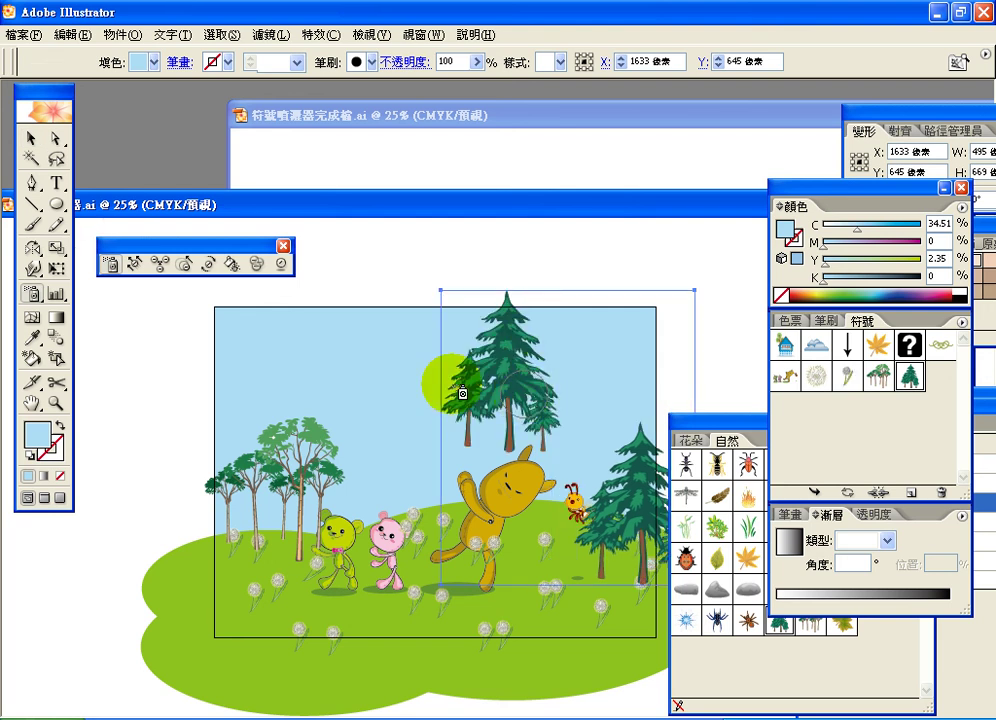
{"action": "left_click", "coordinate": [465, 380]}
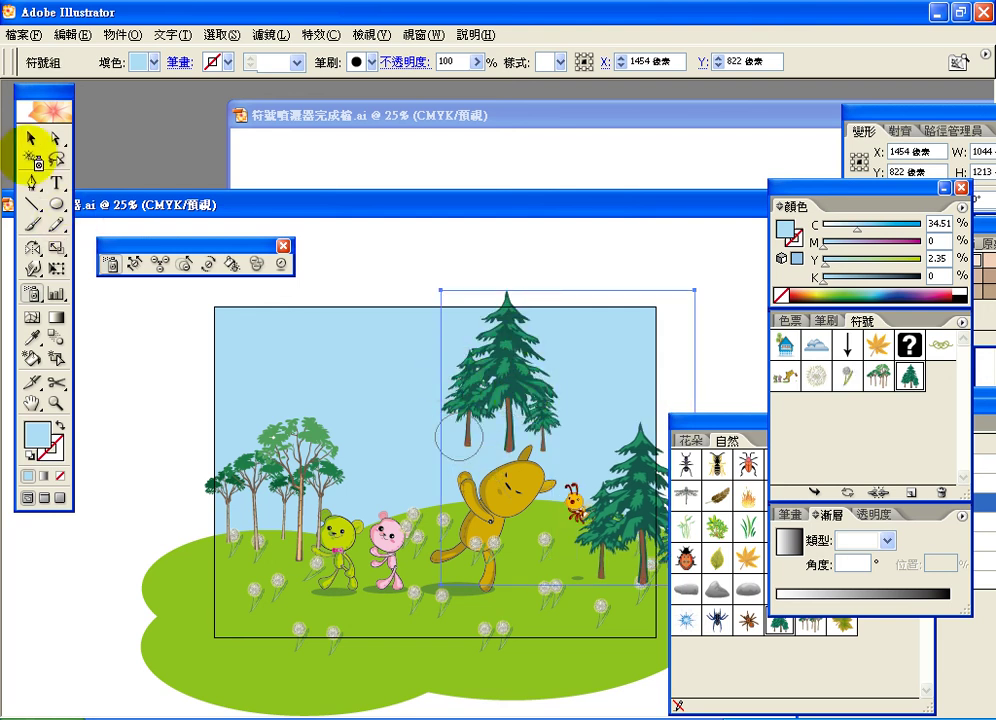
{"action": "left_click", "coordinate": [29, 141]}
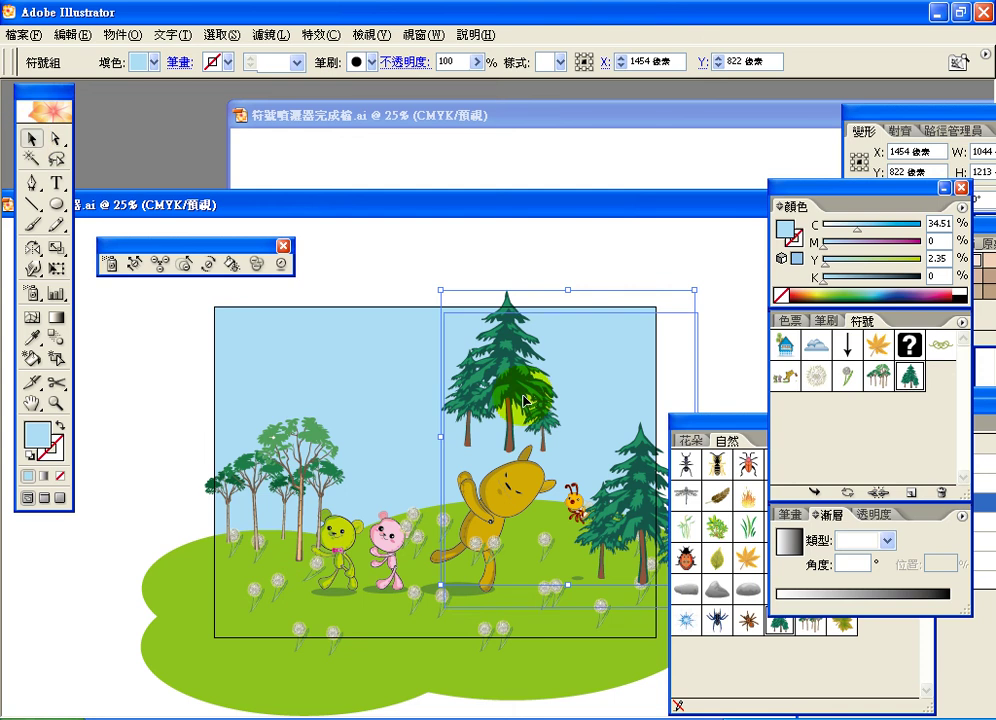
{"action": "left_click_drag", "start_coordinate": [524, 375], "coordinate": [610, 407]}
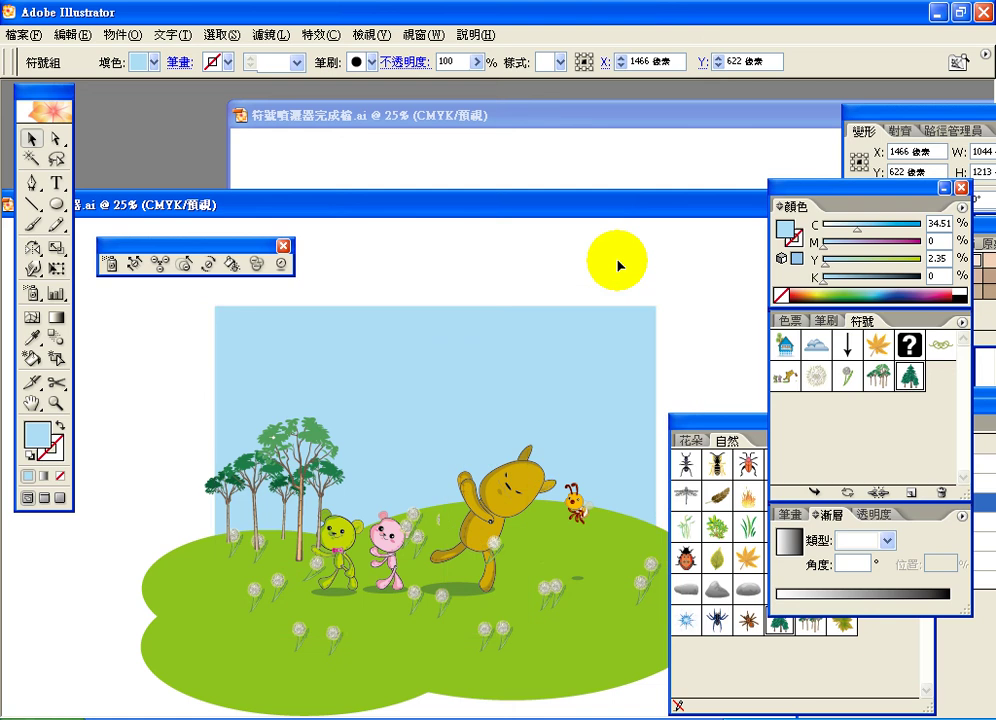
- Examine the finished example 符號噴灑器完成檔.ai and return to the working document
{"action": "left_click", "coordinate": [636, 125]}
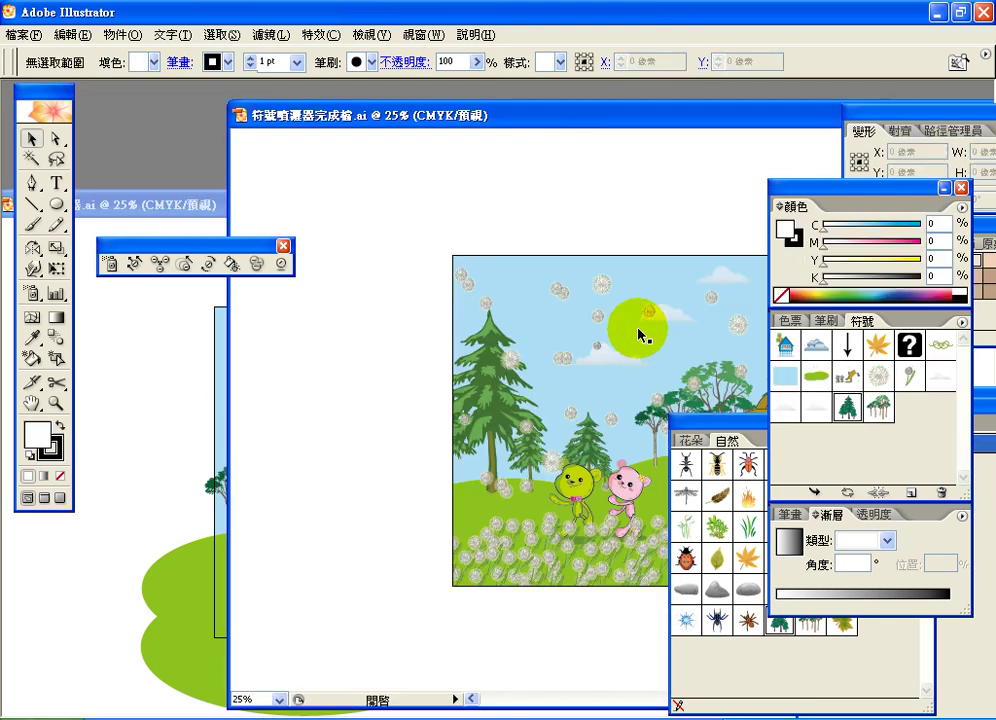
{"action": "left_click", "coordinate": [189, 210]}
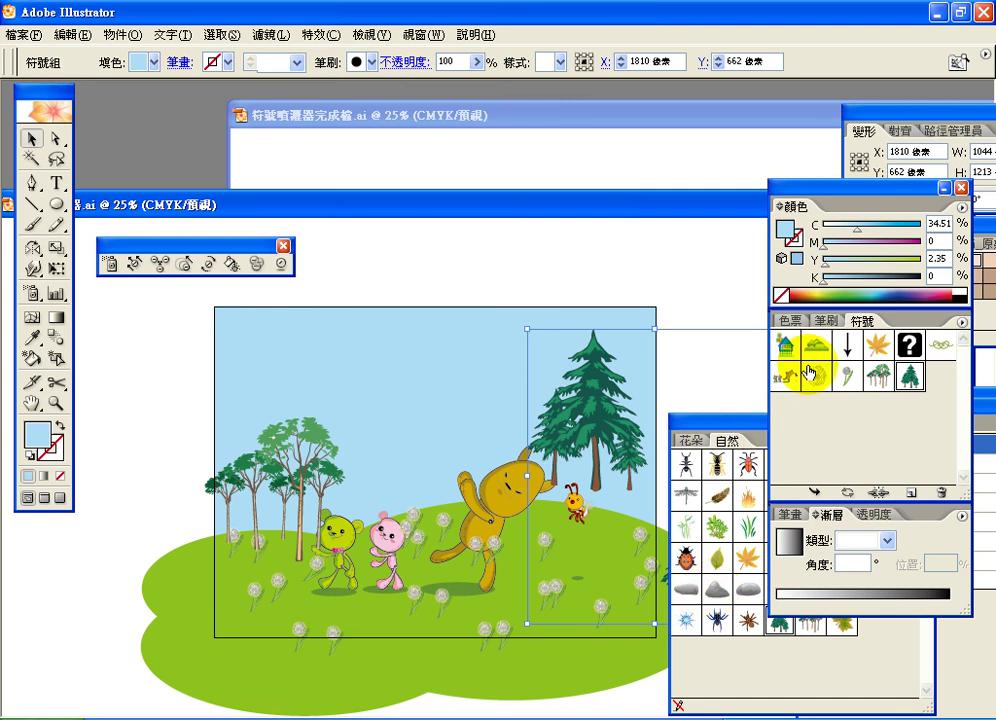
- Add the pointed grey rock symbol from the 自然 library to the document's symbols, and remove its instance from the sky
{"action": "left_click", "coordinate": [762, 428]}
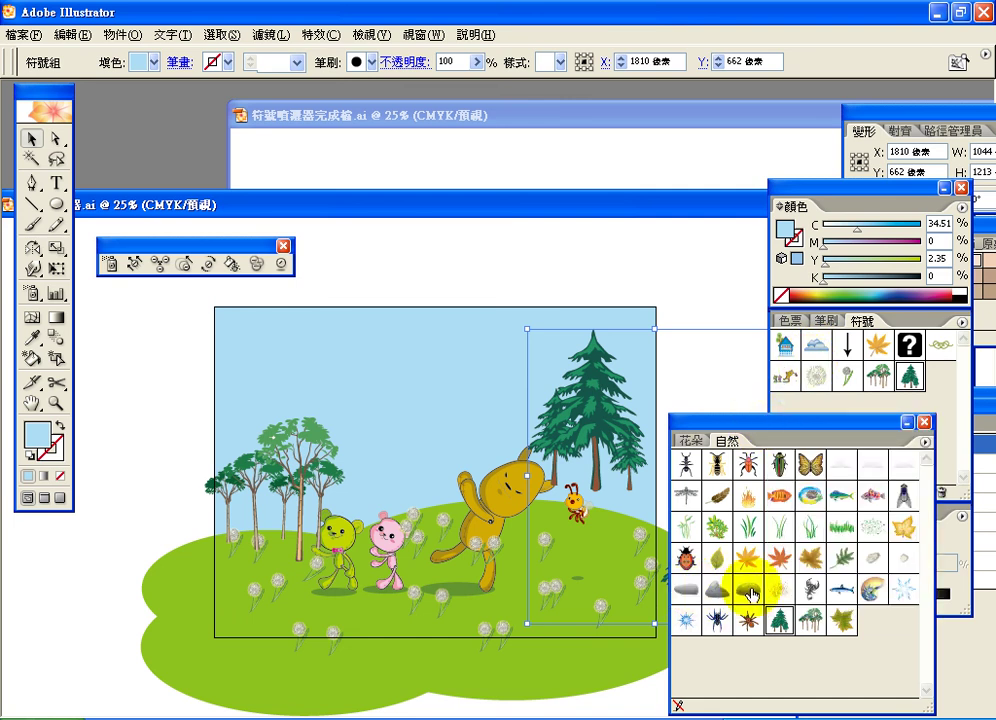
{"action": "left_click_drag", "start_coordinate": [714, 591], "coordinate": [285, 325]}
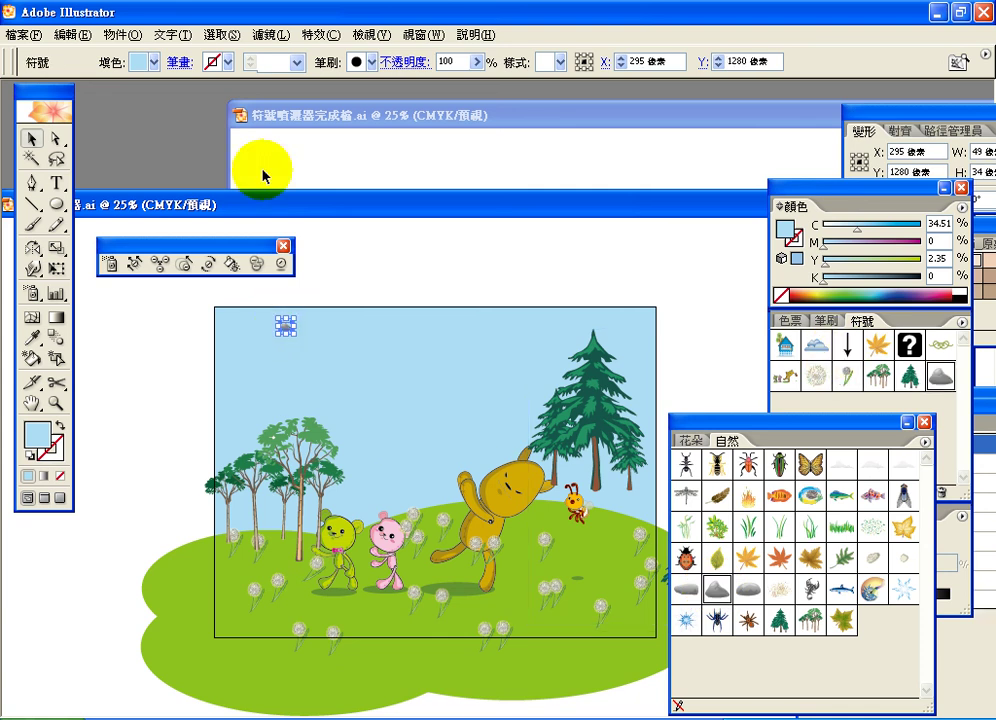
{"action": "left_click", "coordinate": [77, 38]}
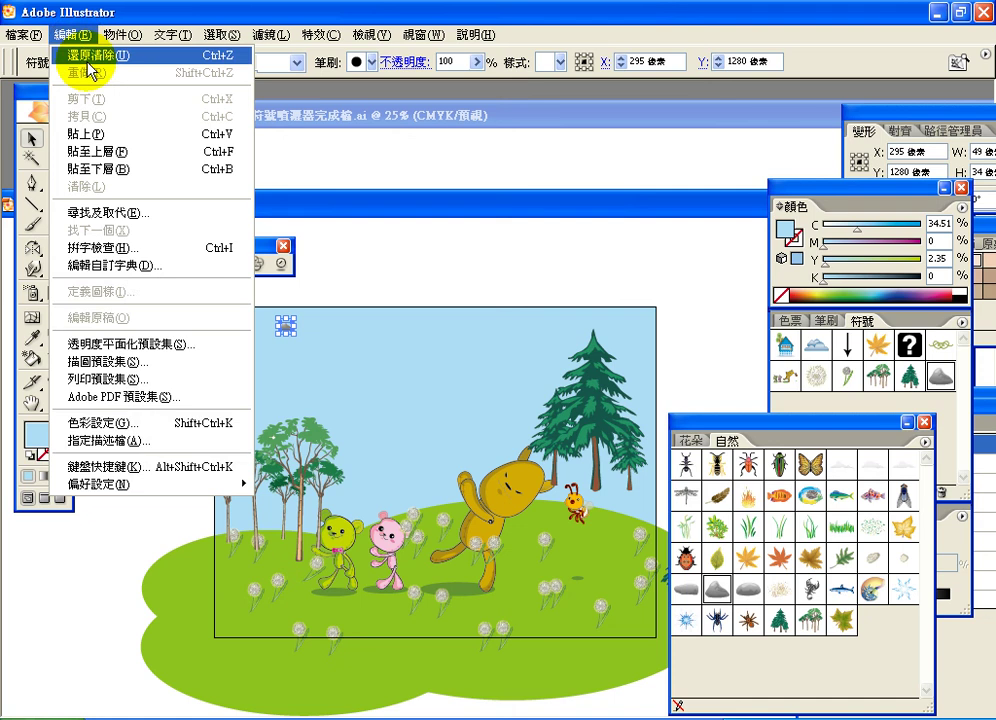
{"action": "left_click", "coordinate": [91, 62]}
{"action": "left_click", "coordinate": [818, 348]}
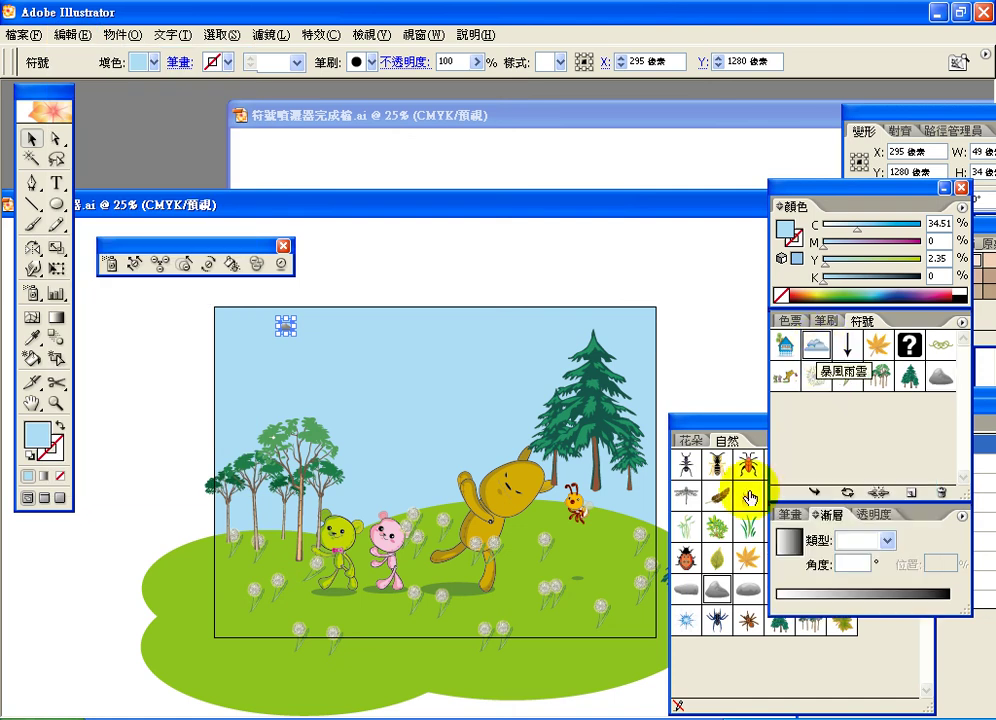
{"action": "left_click", "coordinate": [733, 420]}
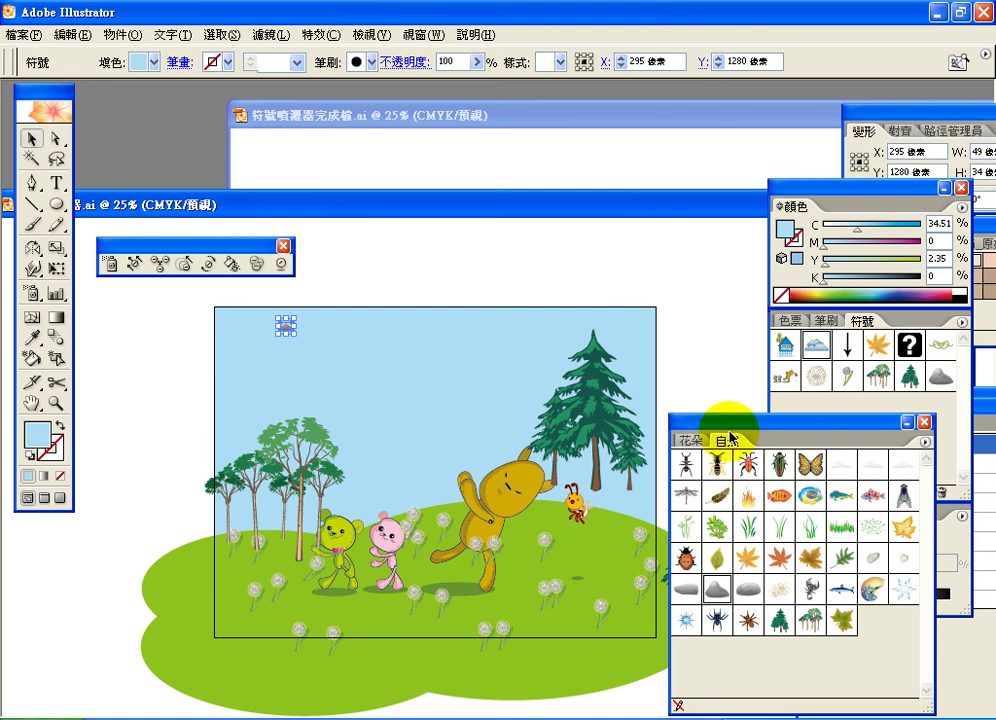
{"action": "left_click", "coordinate": [285, 333]}
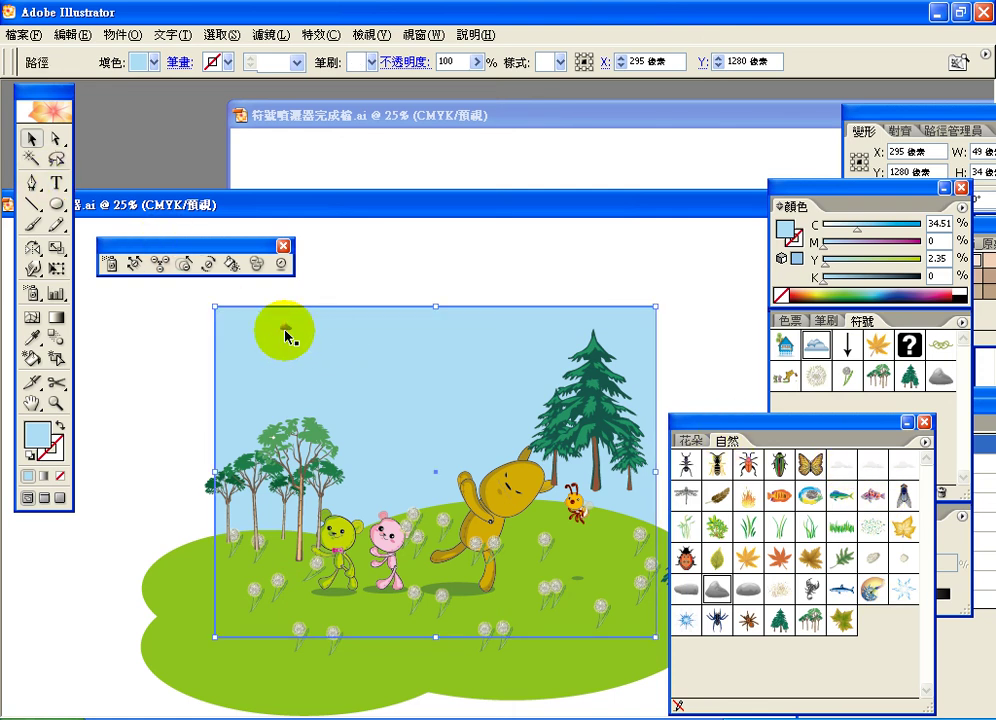
{"action": "key", "text": "Delete"}
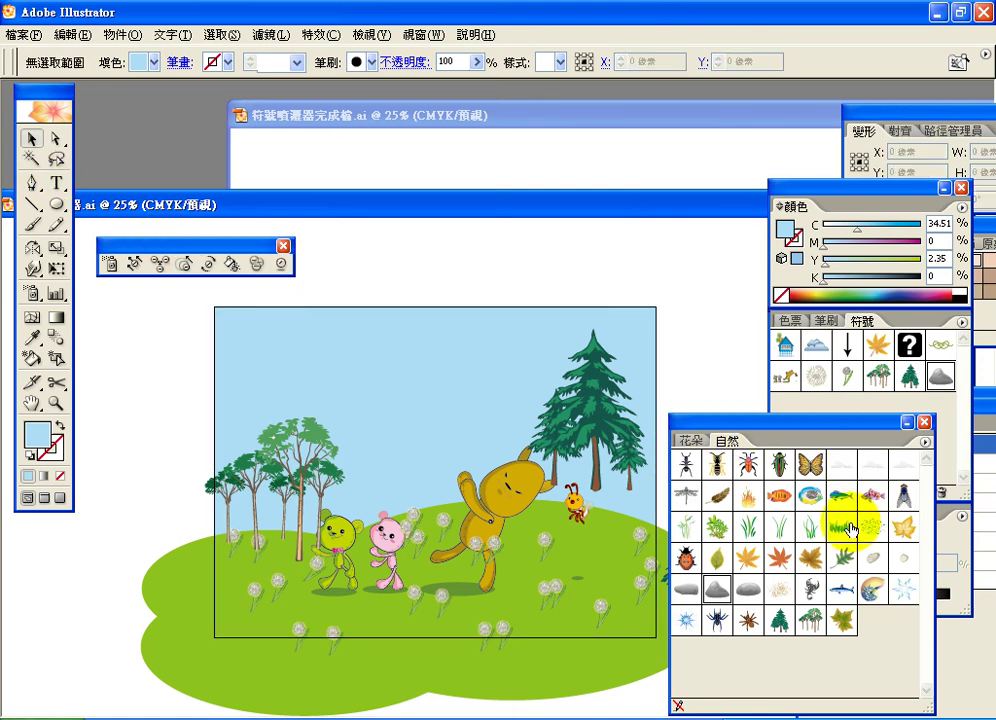
- Spray the 暴風雨雲 cloud symbol across the sky between the left trees and the conifer
{"action": "left_click", "coordinate": [819, 349]}
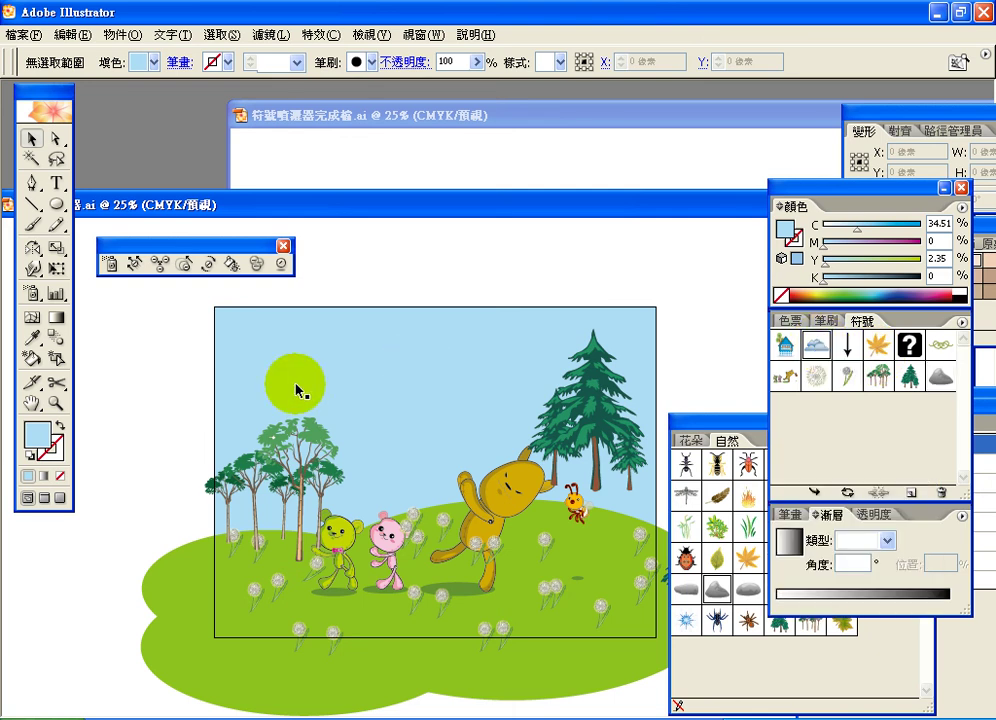
{"action": "left_click", "coordinate": [111, 265]}
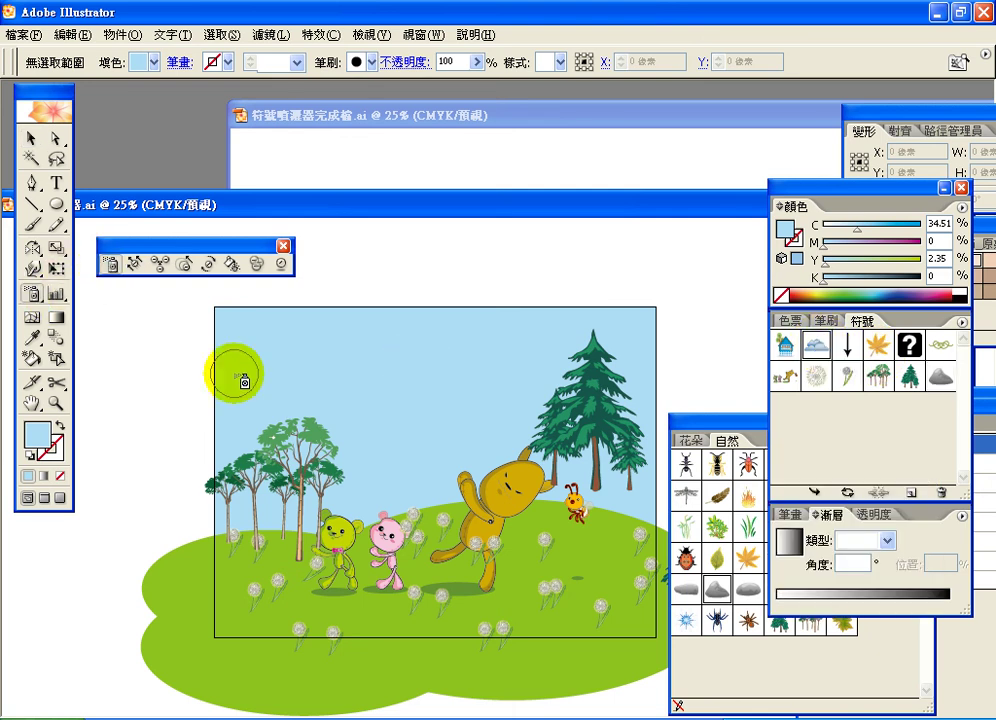
{"action": "mouse_move", "coordinate": [293, 381]}
{"action": "left_mouse_down"}
{"action": "mouse_move", "coordinate": [402, 339]}
{"action": "mouse_move", "coordinate": [542, 341]}
{"action": "mouse_move", "coordinate": [545, 368]}
{"action": "mouse_move", "coordinate": [338, 400]}
{"action": "mouse_move", "coordinate": [518, 405]}
{"action": "left_mouse_up"}
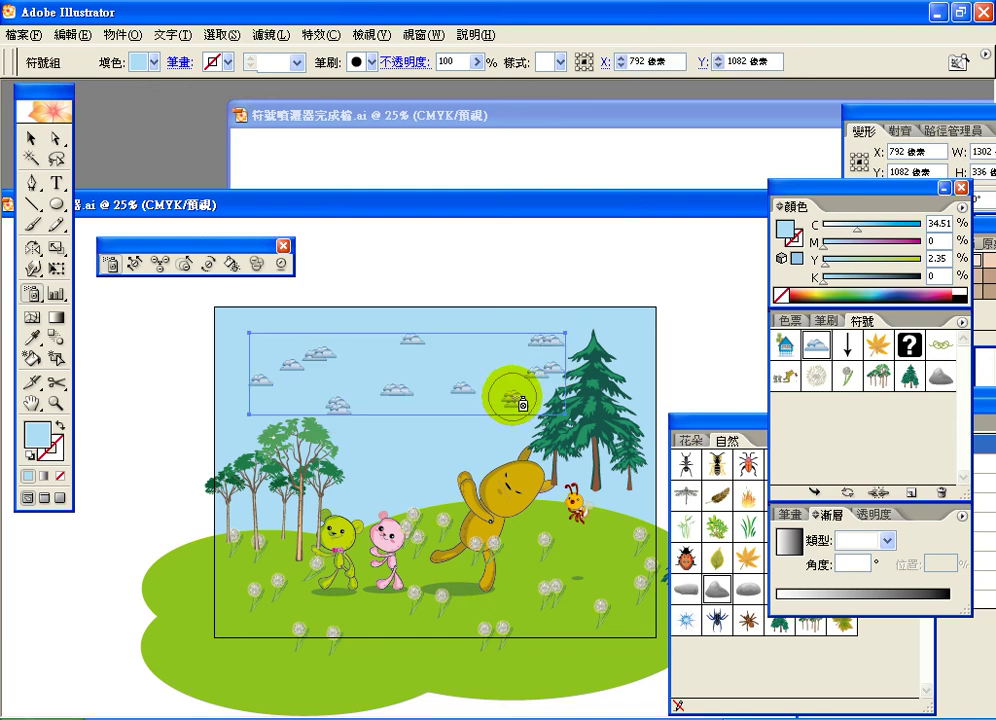
- Vary the cloud sizes with the Symbol Sizer, making the cloud above the large bear the biggest and enlarging several near the conifer
{"action": "left_click", "coordinate": [185, 263]}
{"action": "left_click", "coordinate": [466, 393]}
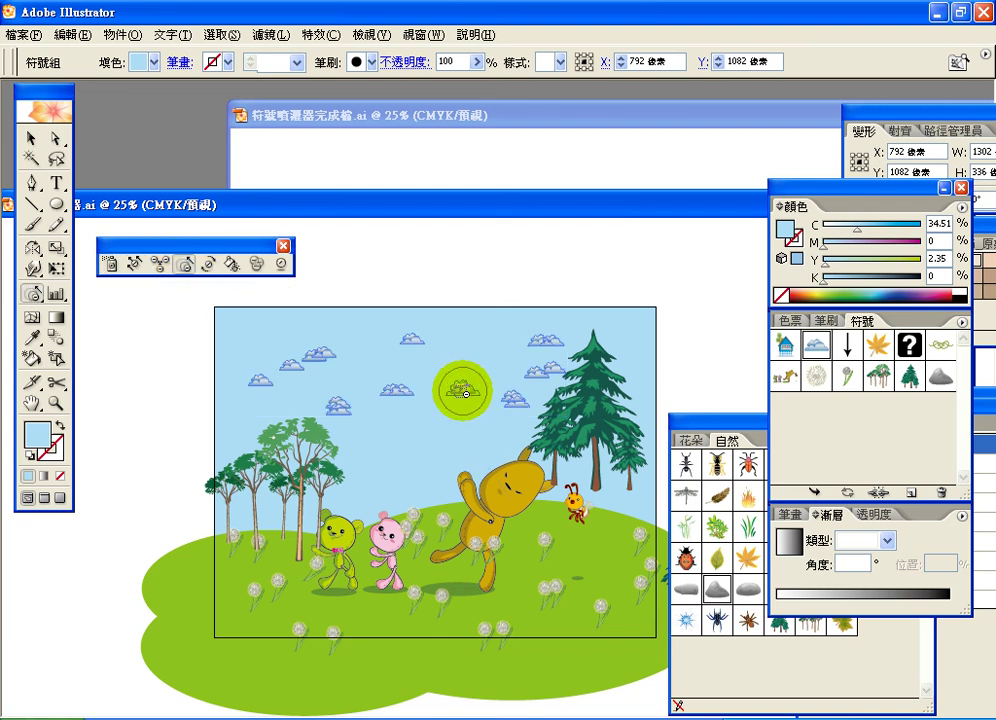
{"action": "left_click_drag", "start_coordinate": [466, 393], "coordinate": [518, 396]}
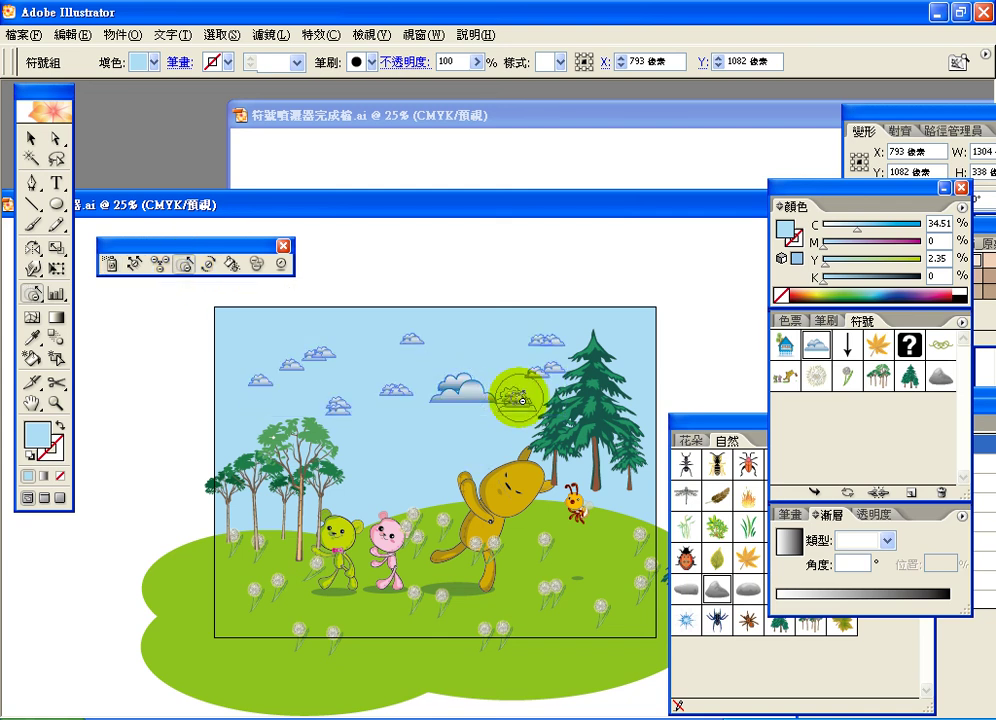
{"action": "left_click", "coordinate": [209, 264]}
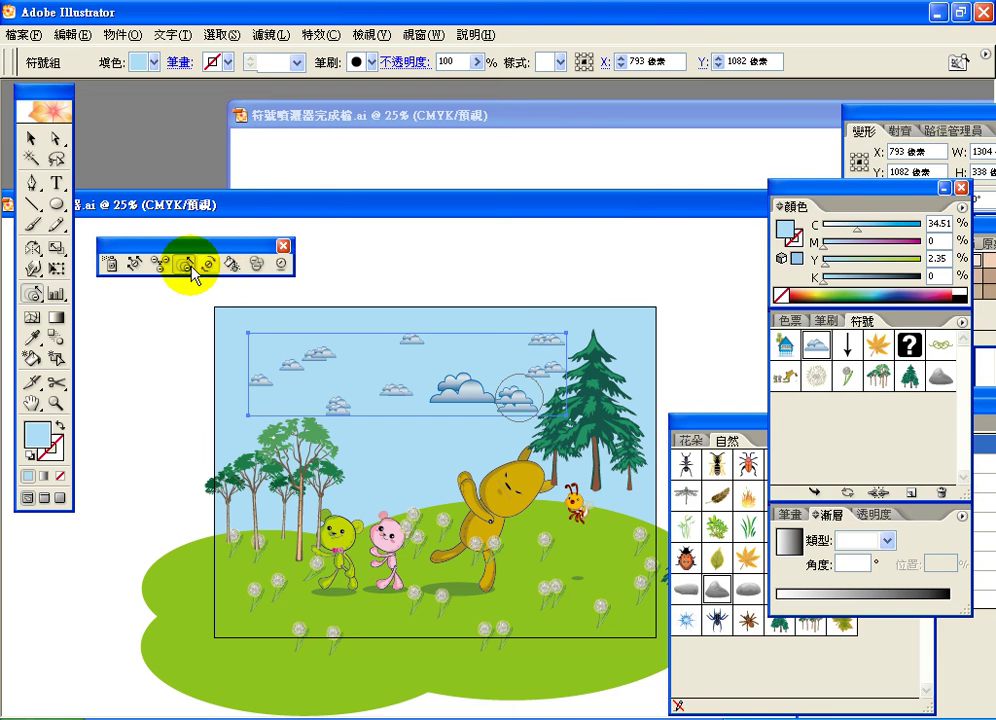
{"action": "mouse_move", "coordinate": [534, 333]}
{"action": "left_mouse_down"}
{"action": "mouse_move", "coordinate": [548, 343]}
{"action": "mouse_move", "coordinate": [322, 352]}
{"action": "mouse_move", "coordinate": [466, 397]}
{"action": "mouse_move", "coordinate": [472, 345]}
{"action": "mouse_move", "coordinate": [489, 358]}
{"action": "mouse_move", "coordinate": [492, 418]}
{"action": "mouse_move", "coordinate": [467, 400]}
{"action": "mouse_move", "coordinate": [462, 382]}
{"action": "mouse_move", "coordinate": [491, 415]}
{"action": "mouse_move", "coordinate": [465, 382]}
{"action": "mouse_move", "coordinate": [457, 410]}
{"action": "mouse_move", "coordinate": [487, 387]}
{"action": "mouse_move", "coordinate": [480, 383]}
{"action": "mouse_move", "coordinate": [436, 388]}
{"action": "mouse_move", "coordinate": [497, 360]}
{"action": "mouse_move", "coordinate": [406, 329]}
{"action": "left_mouse_up"}
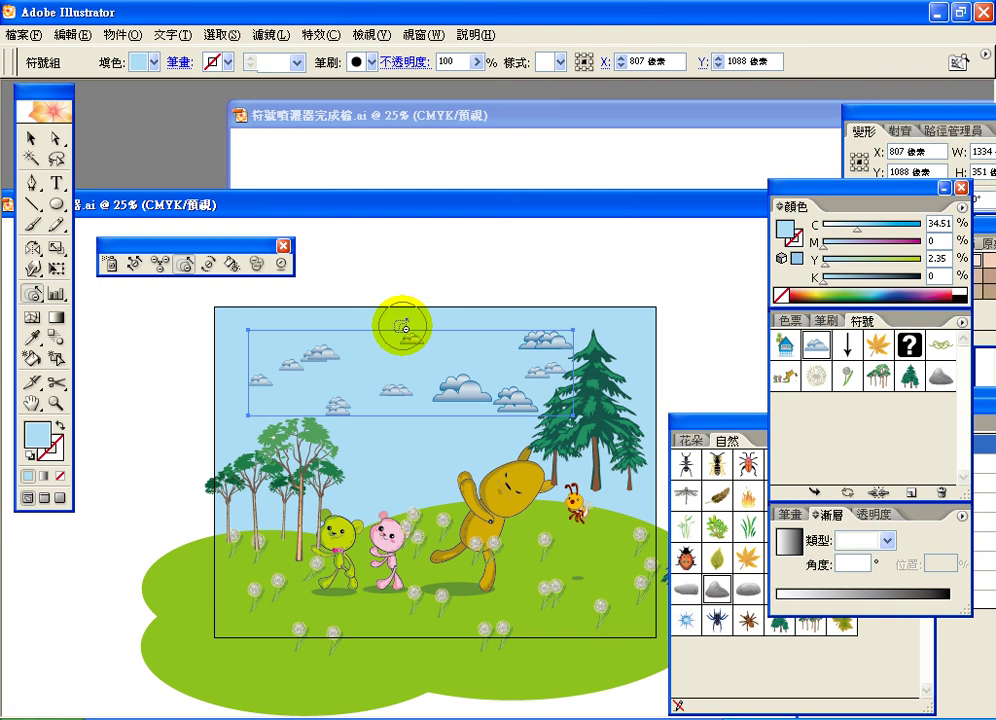
- Make the sprayed clouds more transparent with the Symbol Screener, at the sky's upper left and around the largest cloud
{"action": "left_click", "coordinate": [258, 265]}
{"action": "left_click_drag", "start_coordinate": [322, 345], "coordinate": [326, 357]}
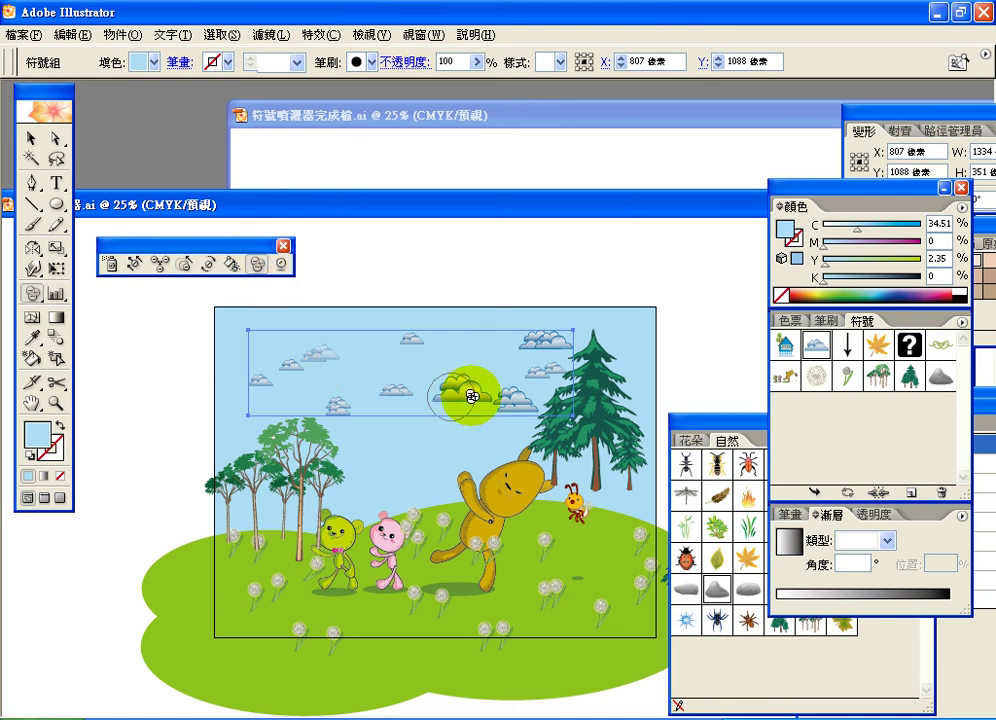
{"action": "mouse_move", "coordinate": [476, 387]}
{"action": "left_mouse_down"}
{"action": "mouse_move", "coordinate": [518, 399]}
{"action": "mouse_move", "coordinate": [546, 367]}
{"action": "mouse_move", "coordinate": [553, 338]}
{"action": "mouse_move", "coordinate": [453, 413]}
{"action": "mouse_move", "coordinate": [463, 390]}
{"action": "mouse_move", "coordinate": [389, 405]}
{"action": "mouse_move", "coordinate": [398, 392]}
{"action": "mouse_move", "coordinate": [351, 419]}
{"action": "mouse_move", "coordinate": [321, 387]}
{"action": "mouse_move", "coordinate": [398, 392]}
{"action": "mouse_move", "coordinate": [464, 420]}
{"action": "mouse_move", "coordinate": [422, 404]}
{"action": "left_mouse_up"}
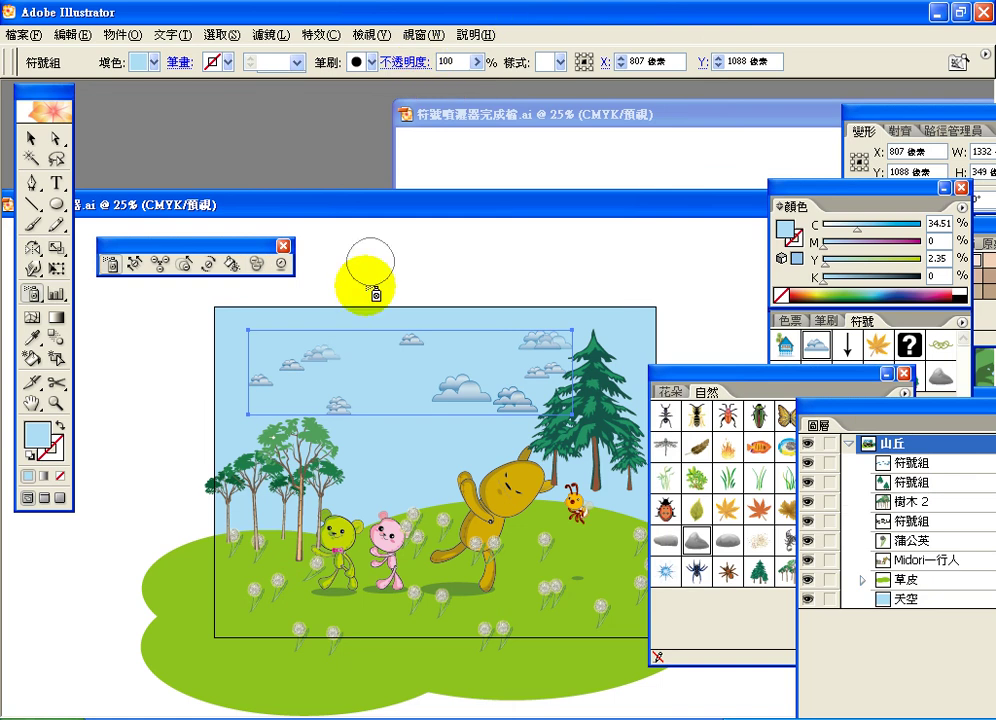
- Remove the small clouds in the upper-left part of the sky from the cloud set with the Symbol Sprayer
{"action": "mouse_move", "coordinate": [317, 355]}
{"action": "left_mouse_down"}
{"action": "mouse_move", "coordinate": [284, 359]}
{"action": "mouse_move", "coordinate": [267, 380]}
{"action": "mouse_move", "coordinate": [317, 410]}
{"action": "mouse_move", "coordinate": [292, 423]}
{"action": "mouse_move", "coordinate": [510, 417]}
{"action": "mouse_move", "coordinate": [464, 418]}
{"action": "mouse_move", "coordinate": [503, 410]}
{"action": "mouse_move", "coordinate": [495, 401]}
{"action": "mouse_move", "coordinate": [552, 369]}
{"action": "mouse_move", "coordinate": [546, 337]}
{"action": "mouse_move", "coordinate": [555, 340]}
{"action": "mouse_move", "coordinate": [470, 393]}
{"action": "mouse_move", "coordinate": [422, 387]}
{"action": "left_mouse_up"}
{"action": "left_click", "coordinate": [318, 353]}
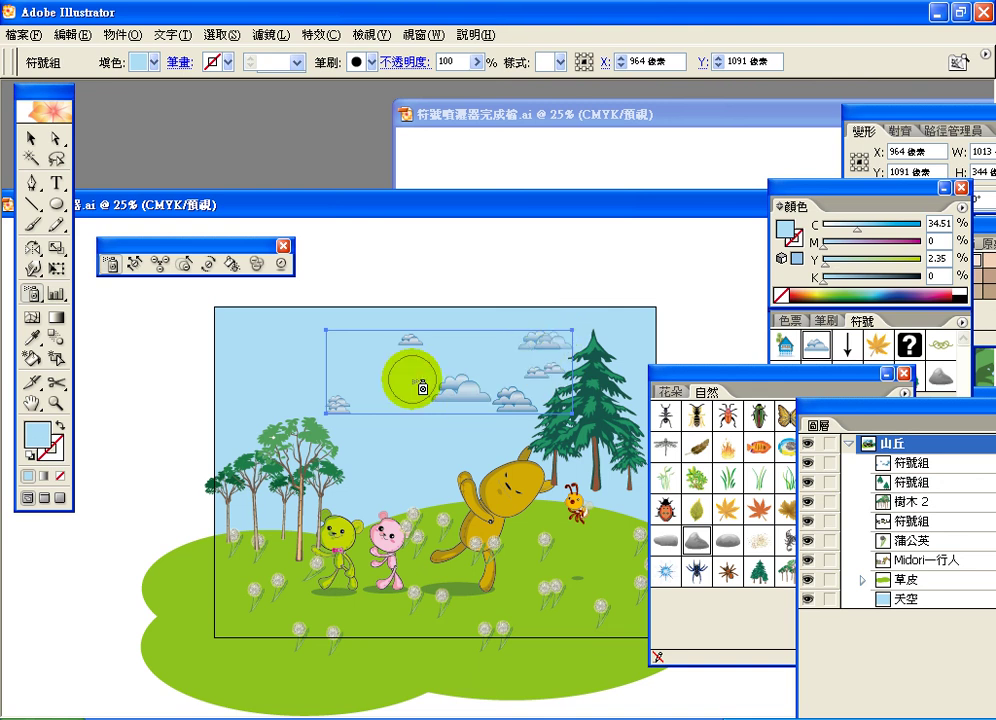
- Set the symbolism tools' diameter to 162.98 mm and spray new clouds over the upper-left part of the sky
{"action": "left_click", "coordinate": [32, 294]}
{"action": "double_click", "coordinate": [32, 294]}
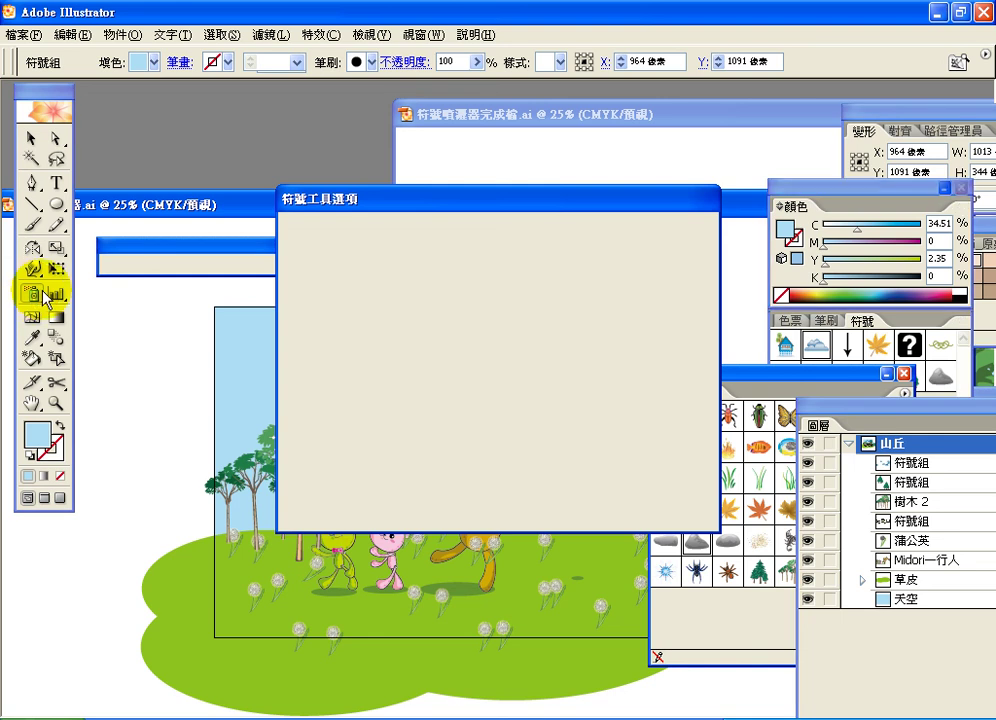
{"action": "left_click_drag", "start_coordinate": [382, 205], "coordinate": [610, 122]}
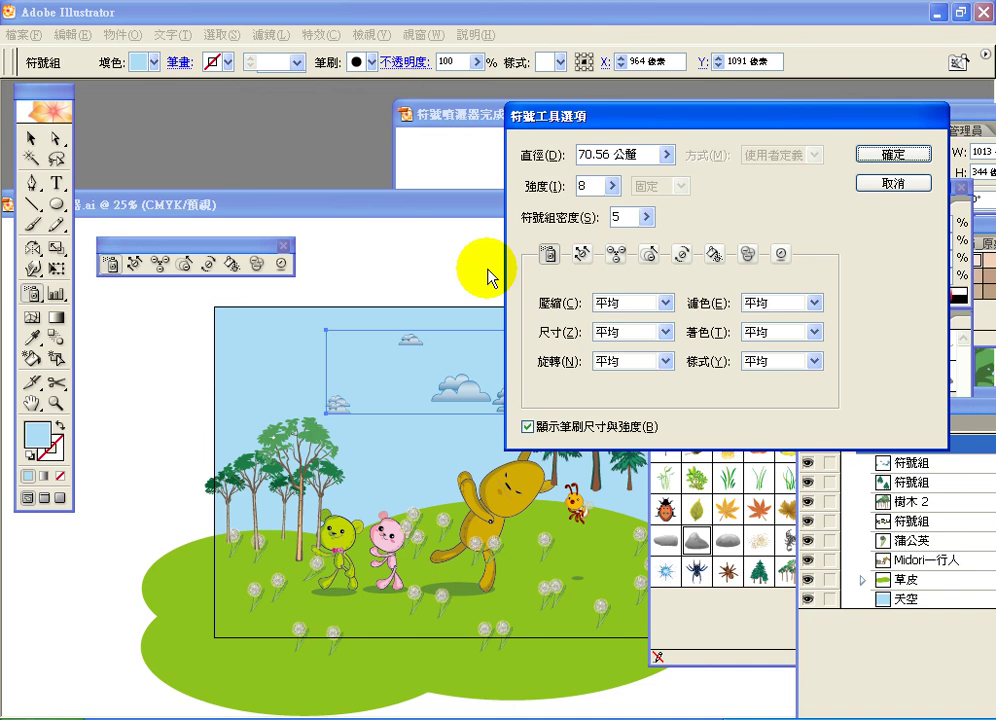
{"action": "left_click_drag", "start_coordinate": [650, 155], "coordinate": [548, 160]}
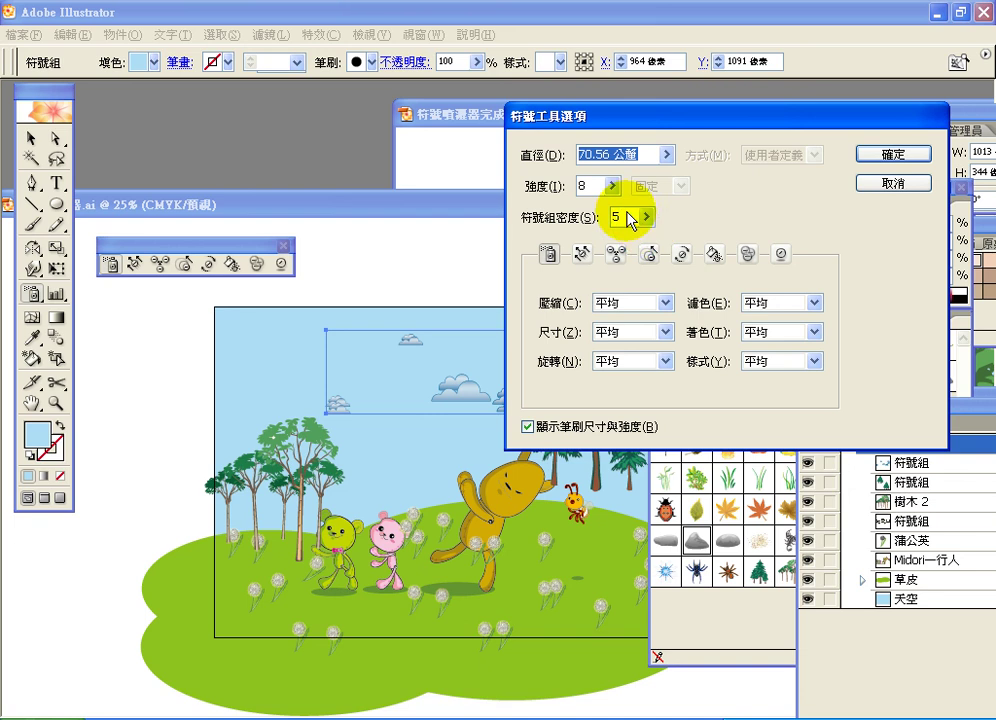
{"action": "left_click", "coordinate": [669, 159]}
{"action": "left_click_drag", "start_coordinate": [585, 178], "coordinate": [614, 178]}
{"action": "left_click", "coordinate": [872, 157]}
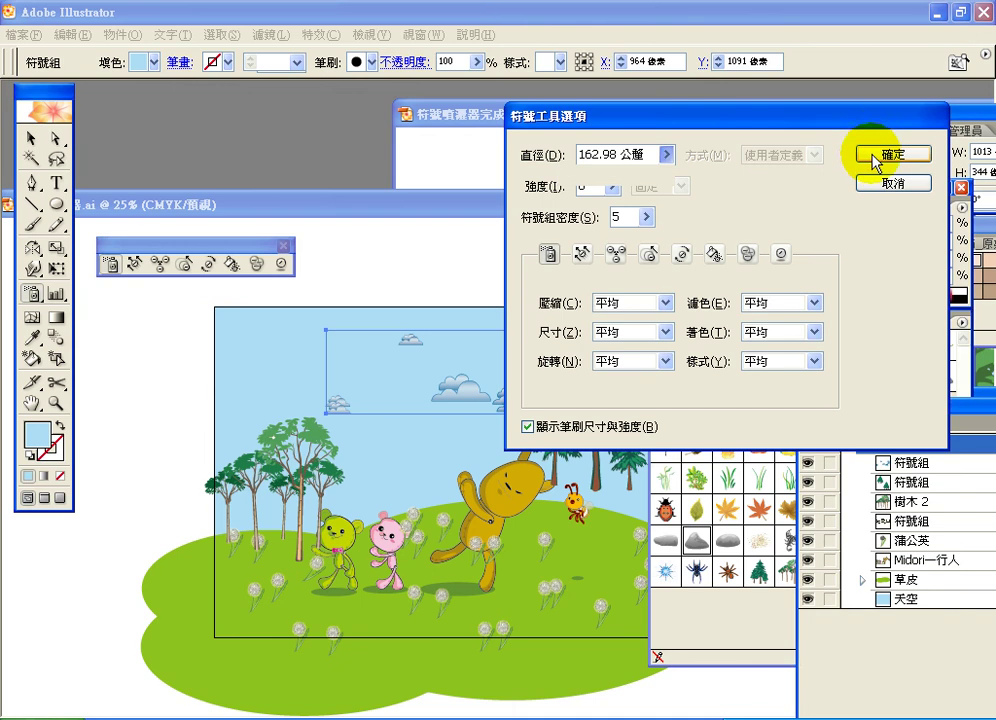
{"action": "left_click", "coordinate": [874, 165]}
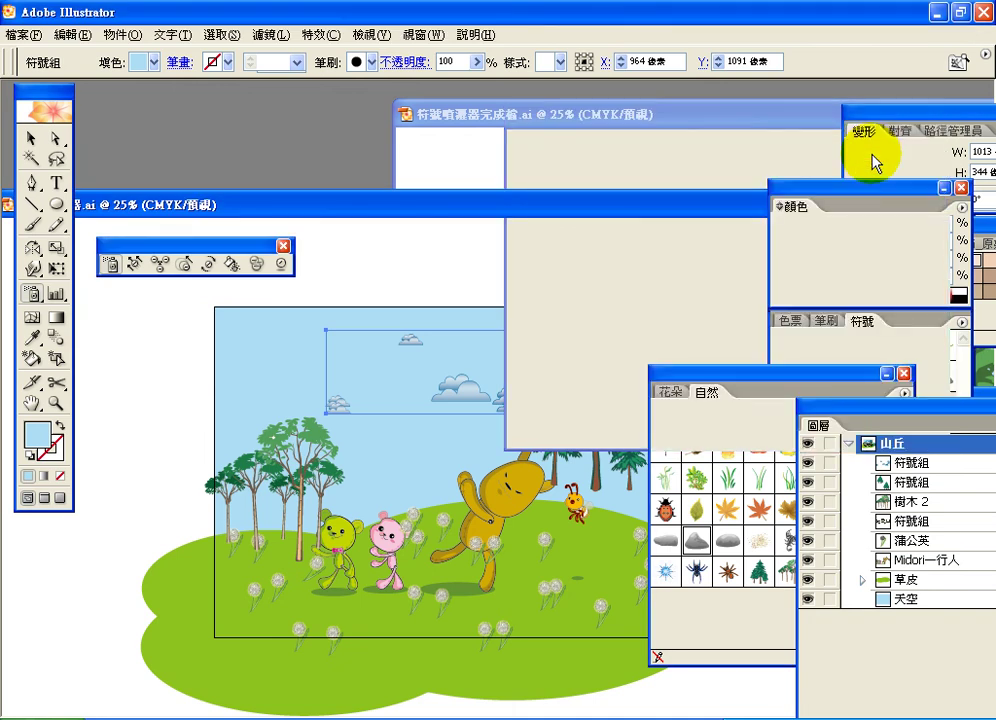
{"action": "mouse_move", "coordinate": [455, 367]}
{"action": "left_mouse_down"}
{"action": "mouse_move", "coordinate": [305, 379]}
{"action": "mouse_move", "coordinate": [257, 347]}
{"action": "mouse_move", "coordinate": [237, 368]}
{"action": "mouse_move", "coordinate": [316, 409]}
{"action": "mouse_move", "coordinate": [345, 381]}
{"action": "left_mouse_up"}
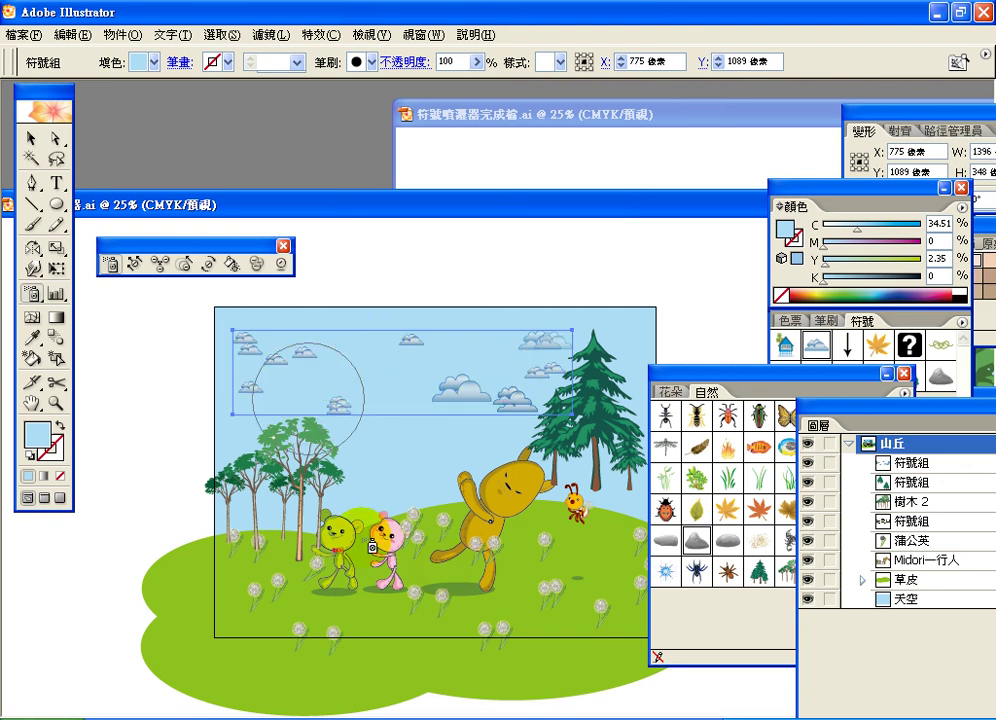
- Switch to the Symbol Basics sample document and arrange its window and the floating panels so the artwork and layer list are accessible
{"action": "left_click", "coordinate": [437, 703]}
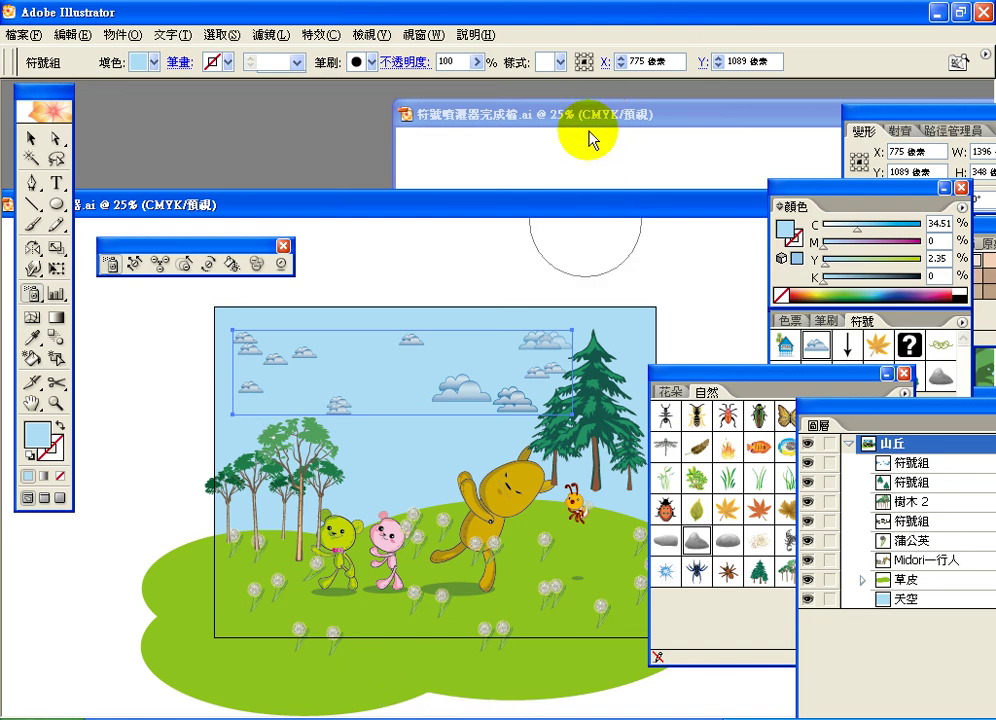
{"action": "left_click_drag", "start_coordinate": [549, 211], "coordinate": [116, 418]}
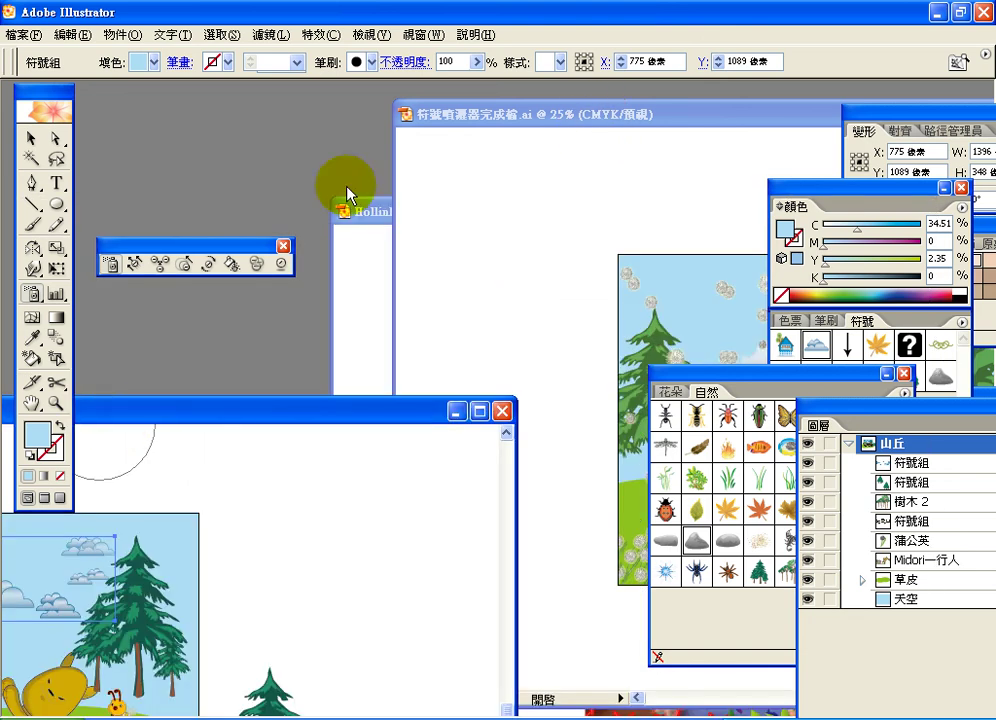
{"action": "left_click", "coordinate": [376, 216]}
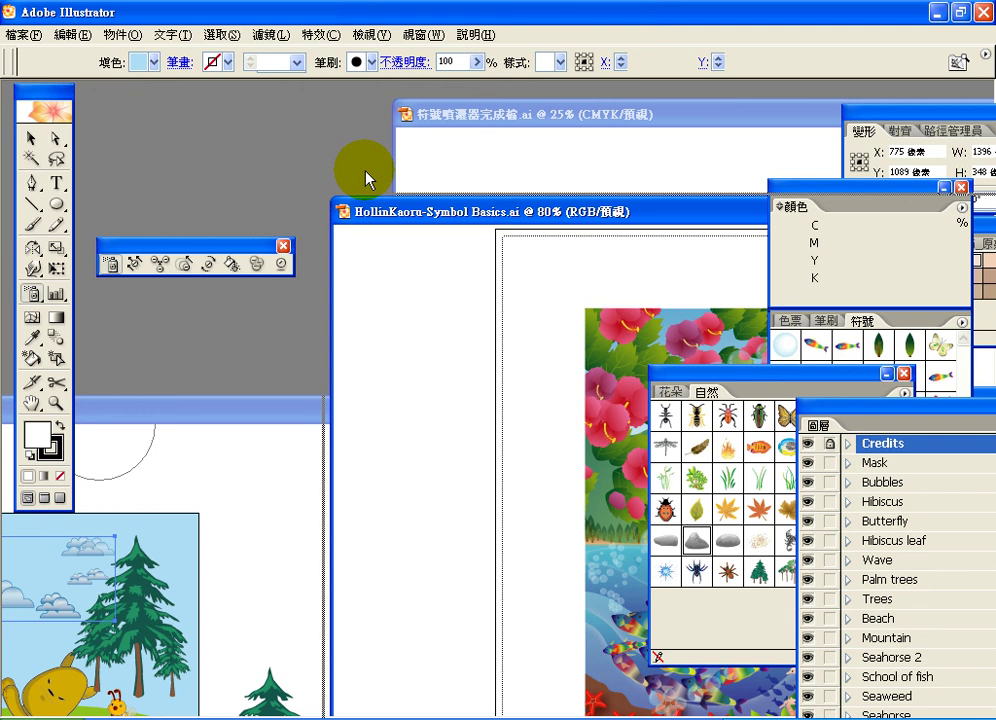
{"action": "left_click_drag", "start_coordinate": [481, 210], "coordinate": [201, 106]}
{"action": "left_click_drag", "start_coordinate": [858, 182], "coordinate": [756, 122]}
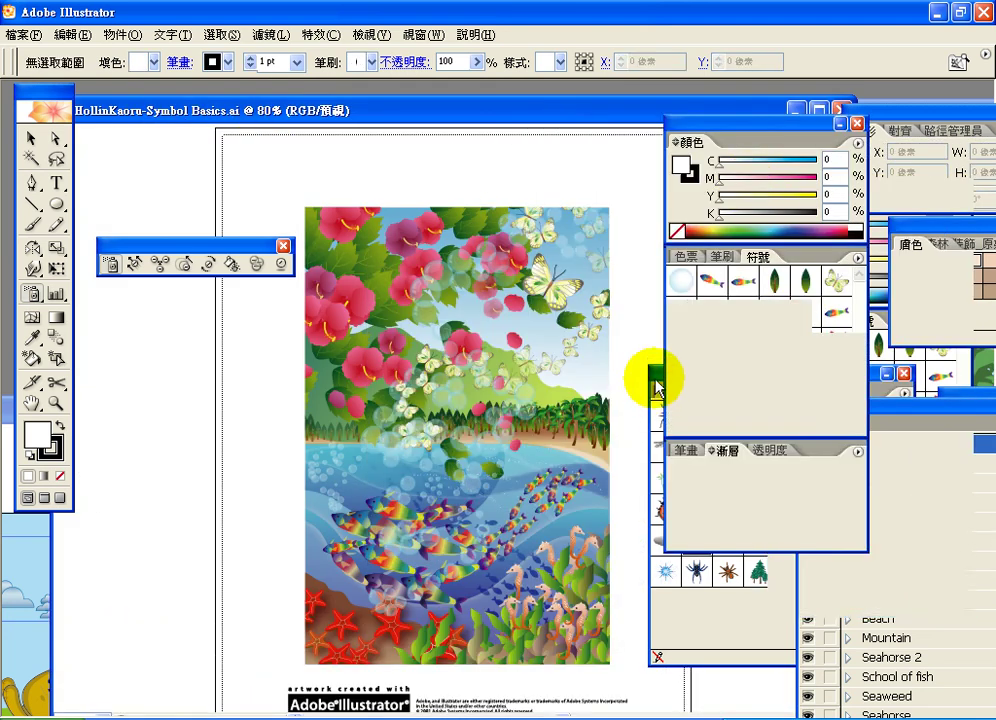
{"action": "left_click", "coordinate": [652, 376]}
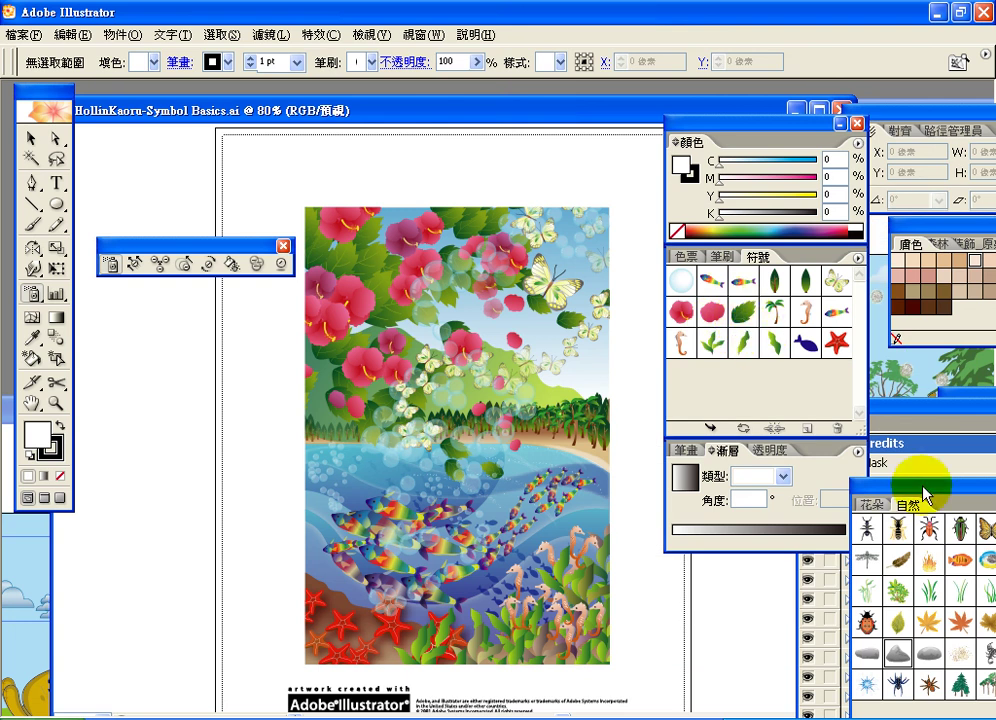
{"action": "left_click", "coordinate": [905, 414]}
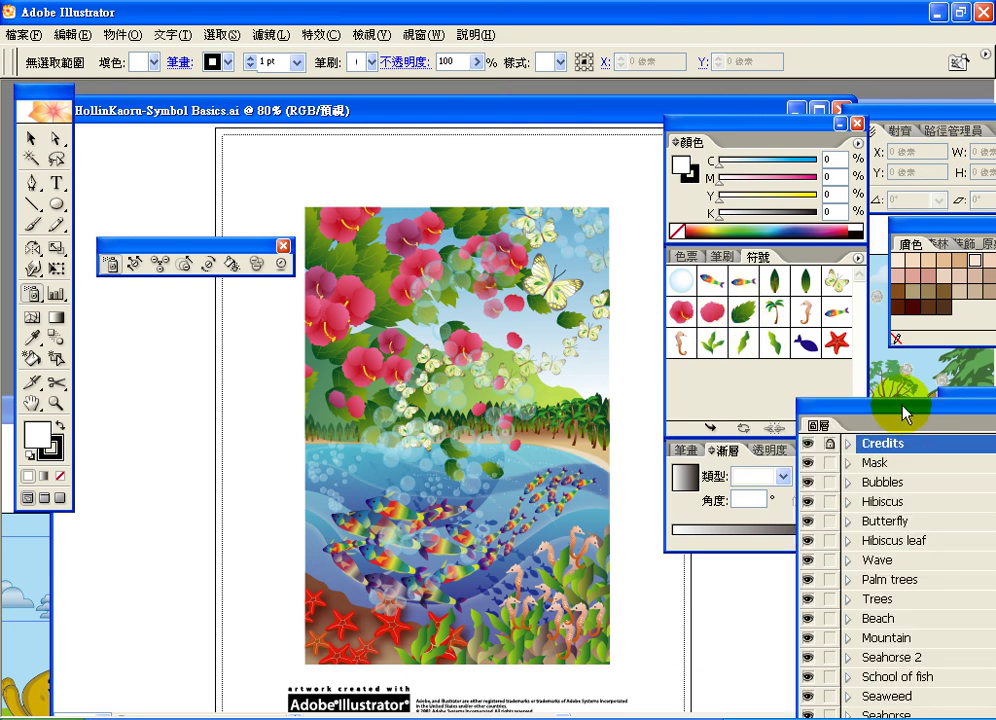
{"action": "left_click_drag", "start_coordinate": [905, 414], "coordinate": [877, 334]}
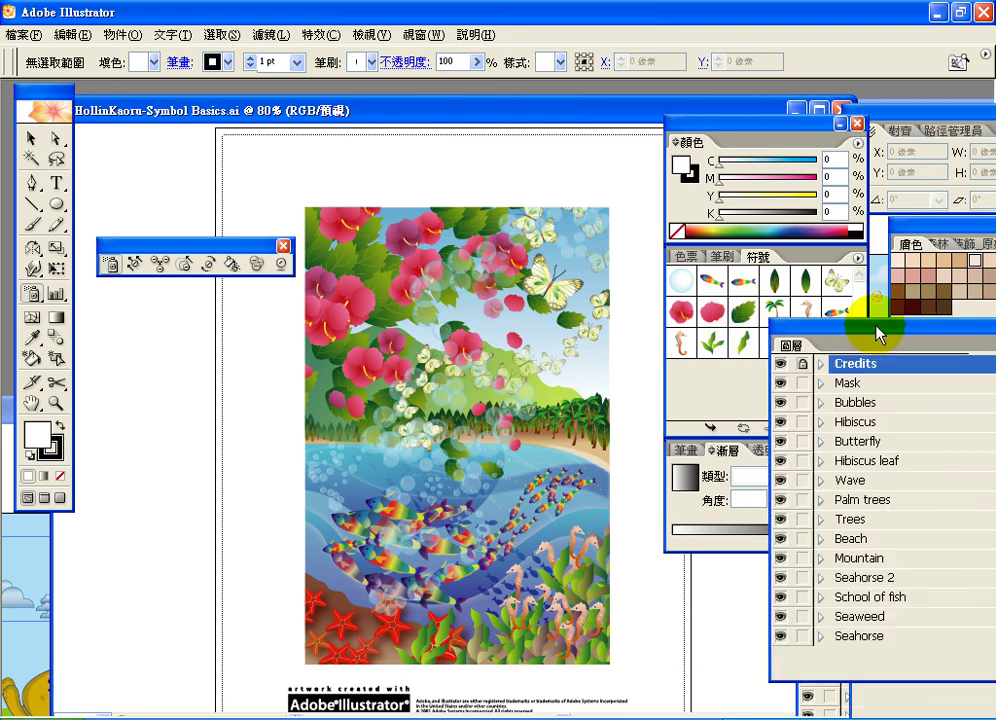
- Hide all the artwork layers from Starfish up to Mask, leaving the Credits layer visible
{"action": "left_click", "coordinate": [780, 655]}
{"action": "left_click", "coordinate": [780, 636]}
{"action": "left_click_drag", "start_coordinate": [780, 597], "coordinate": [781, 397]}
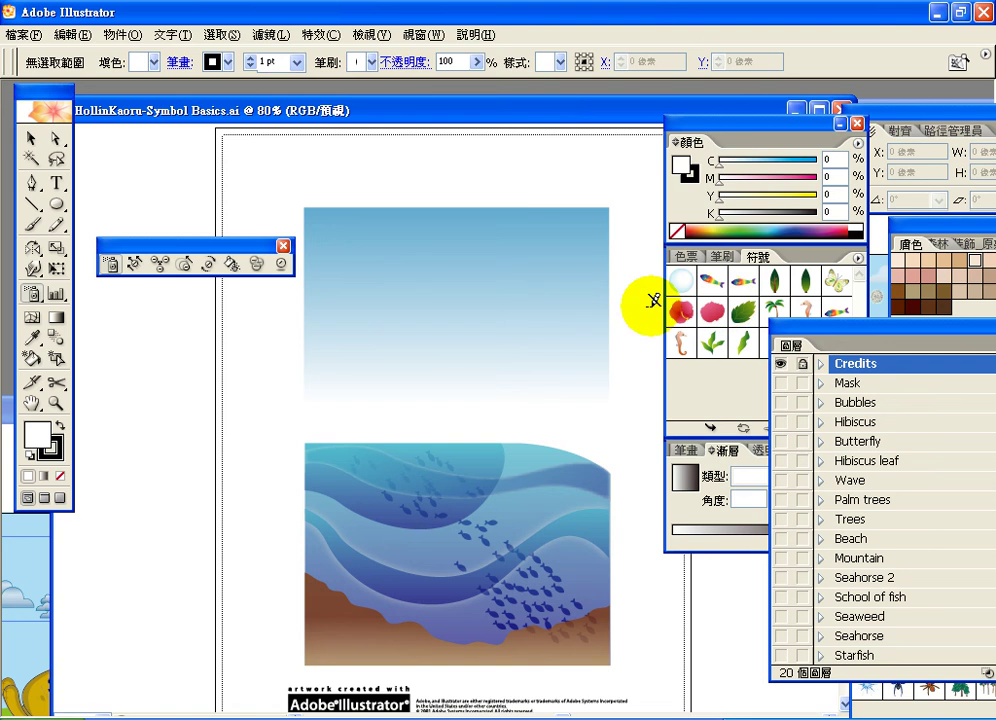
- Add a new layer above Credits and spray the broad serrated leaf symbol over the left half of the sky
{"action": "left_click", "coordinate": [739, 316]}
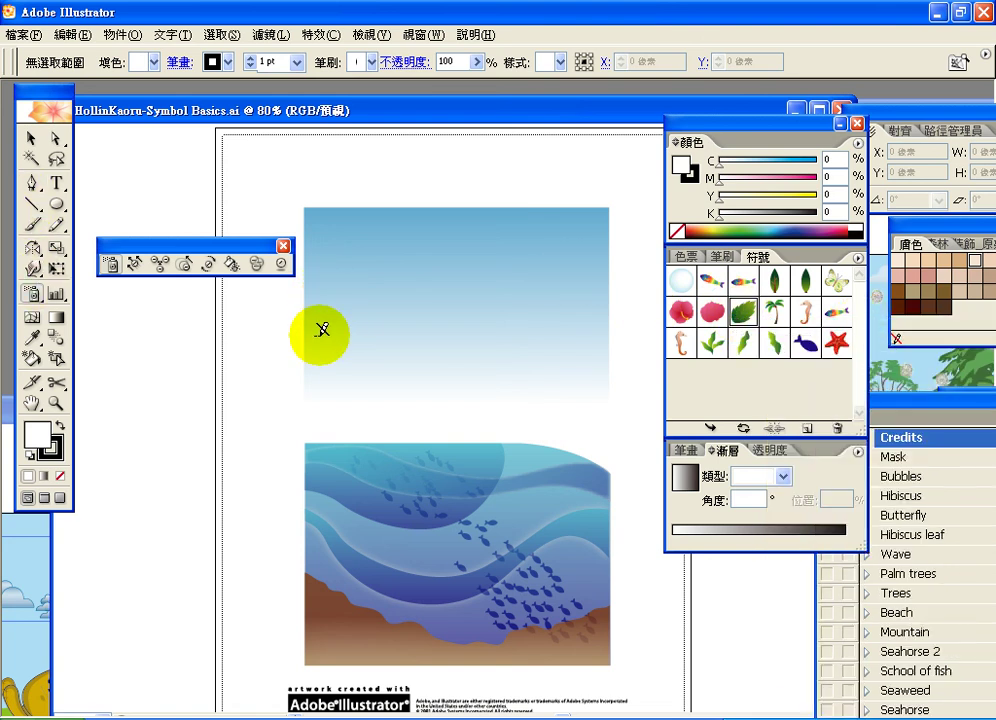
{"action": "left_click_drag", "start_coordinate": [929, 411], "coordinate": [650, 370]}
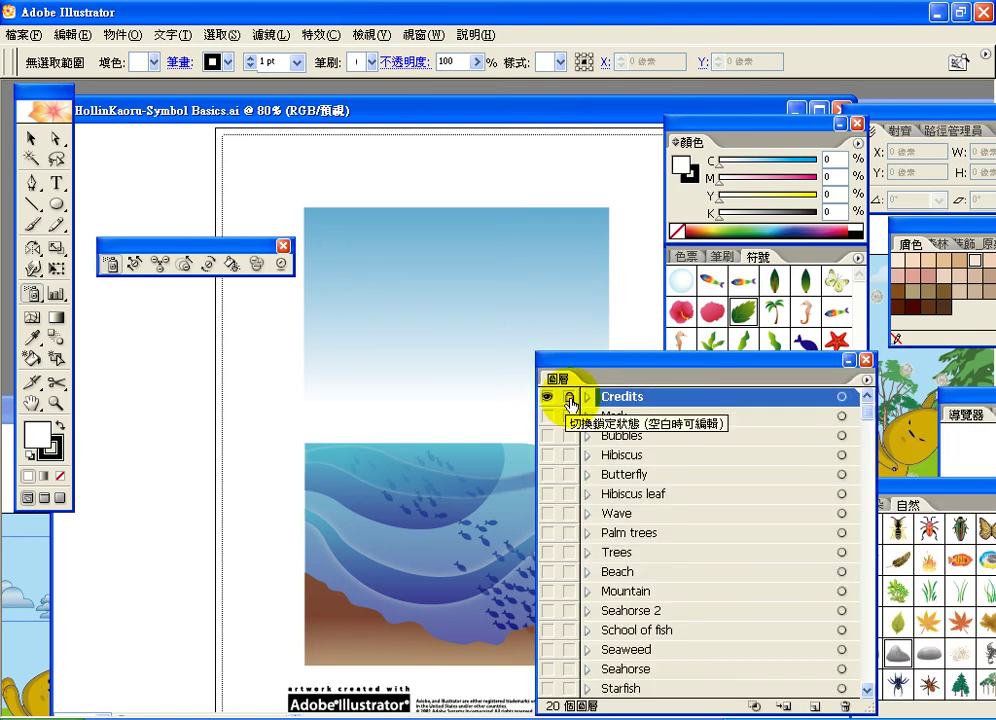
{"action": "left_click", "coordinate": [816, 706]}
{"action": "left_click_drag", "start_coordinate": [638, 370], "coordinate": [879, 370]}
{"action": "mouse_move", "coordinate": [345, 388]}
{"action": "left_mouse_down"}
{"action": "mouse_move", "coordinate": [370, 260]}
{"action": "mouse_move", "coordinate": [422, 228]}
{"action": "mouse_move", "coordinate": [350, 344]}
{"action": "mouse_move", "coordinate": [435, 316]}
{"action": "mouse_move", "coordinate": [456, 240]}
{"action": "mouse_move", "coordinate": [388, 268]}
{"action": "mouse_move", "coordinate": [320, 244]}
{"action": "mouse_move", "coordinate": [366, 418]}
{"action": "left_mouse_up"}
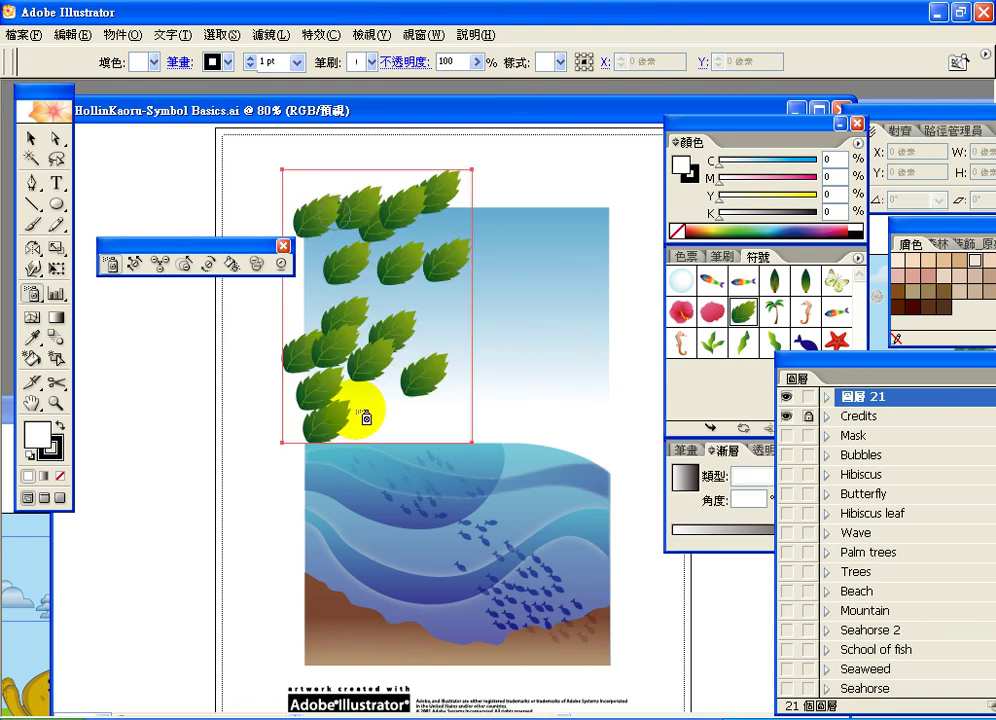
- Spray red hibiscus flower symbols among the leaves in the same symbol set
{"action": "left_click", "coordinate": [680, 312]}
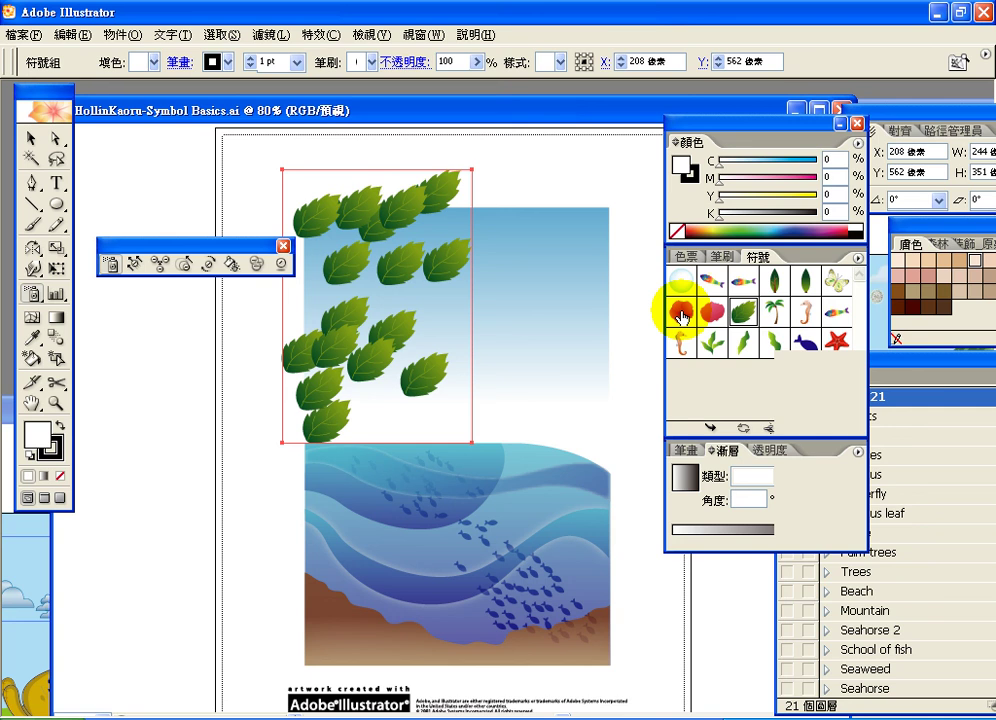
{"action": "left_click", "coordinate": [318, 200]}
{"action": "mouse_move", "coordinate": [432, 224]}
{"action": "left_mouse_down"}
{"action": "mouse_move", "coordinate": [327, 287]}
{"action": "mouse_move", "coordinate": [376, 332]}
{"action": "mouse_move", "coordinate": [374, 372]}
{"action": "left_mouse_up"}
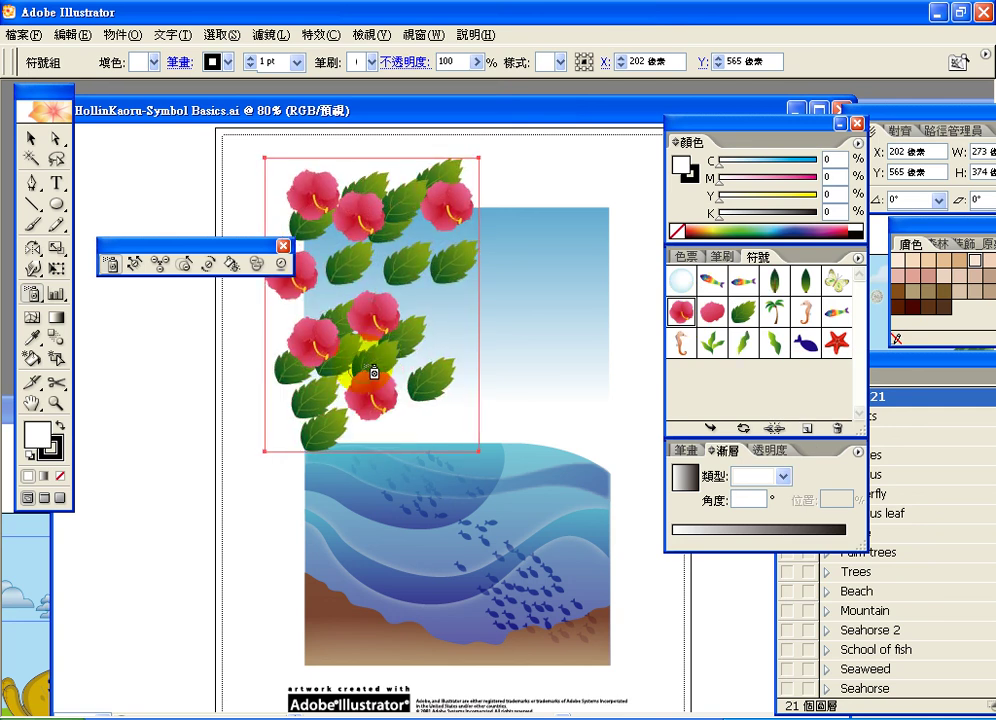